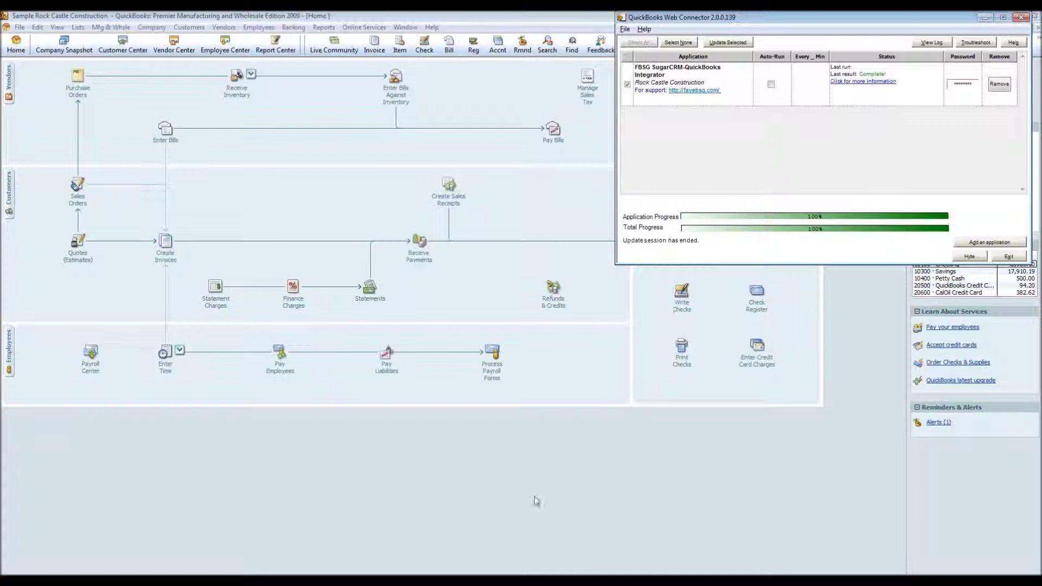
- Switch to SugarCRM in Chrome and open the QuickBooks Integration Configuration from the Administration page
{"action": "mouse_move", "coordinate": [215, 582]}
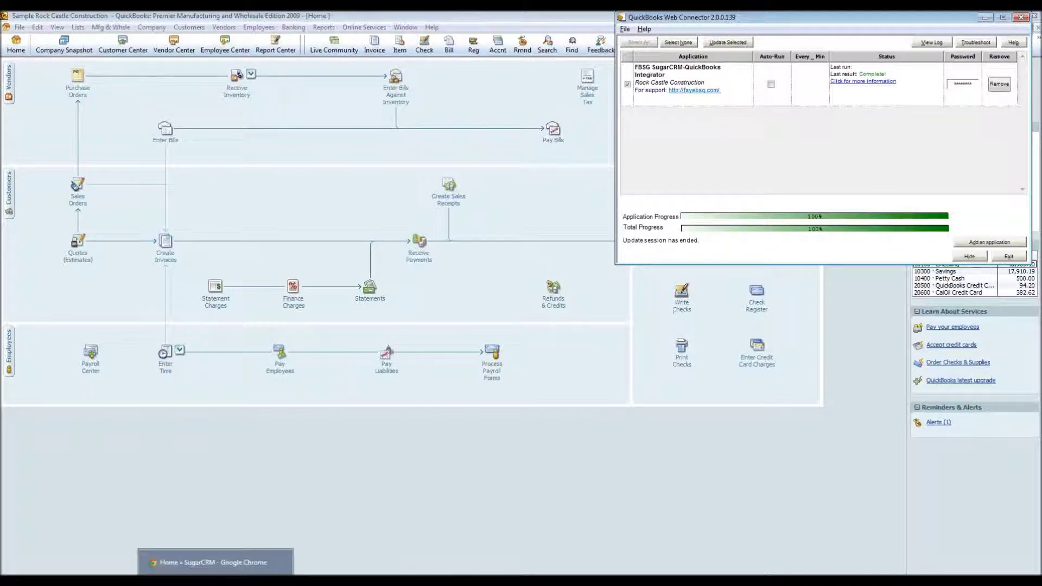
{"action": "left_click", "coordinate": [216, 563]}
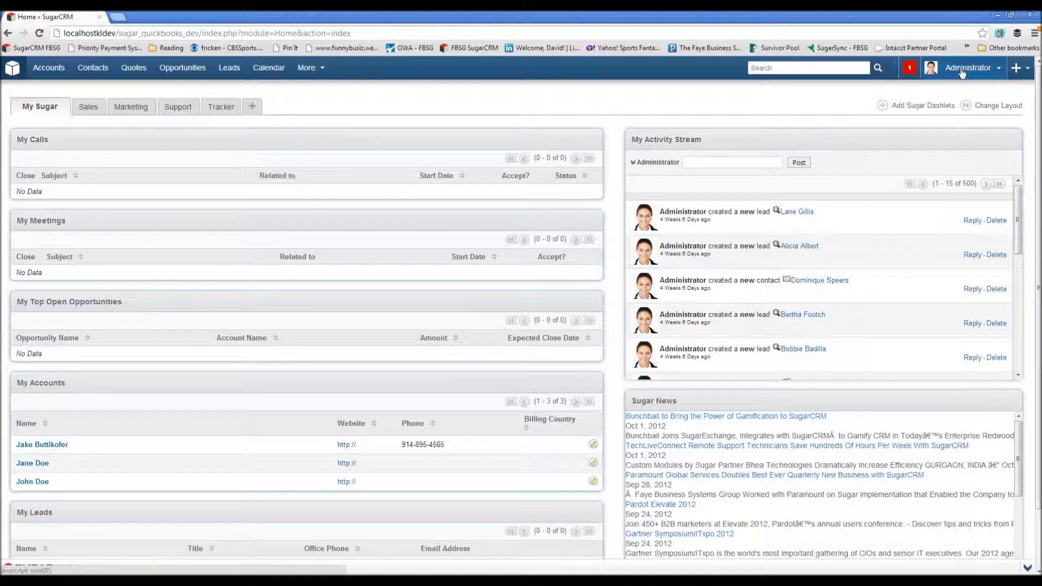
{"action": "left_click", "coordinate": [961, 68]}
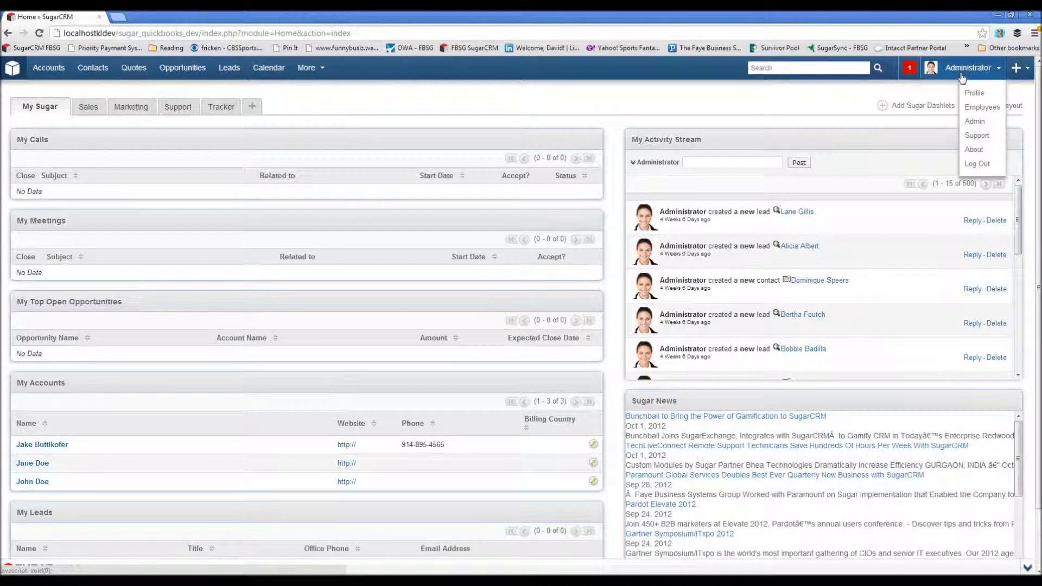
{"action": "left_click", "coordinate": [973, 122]}
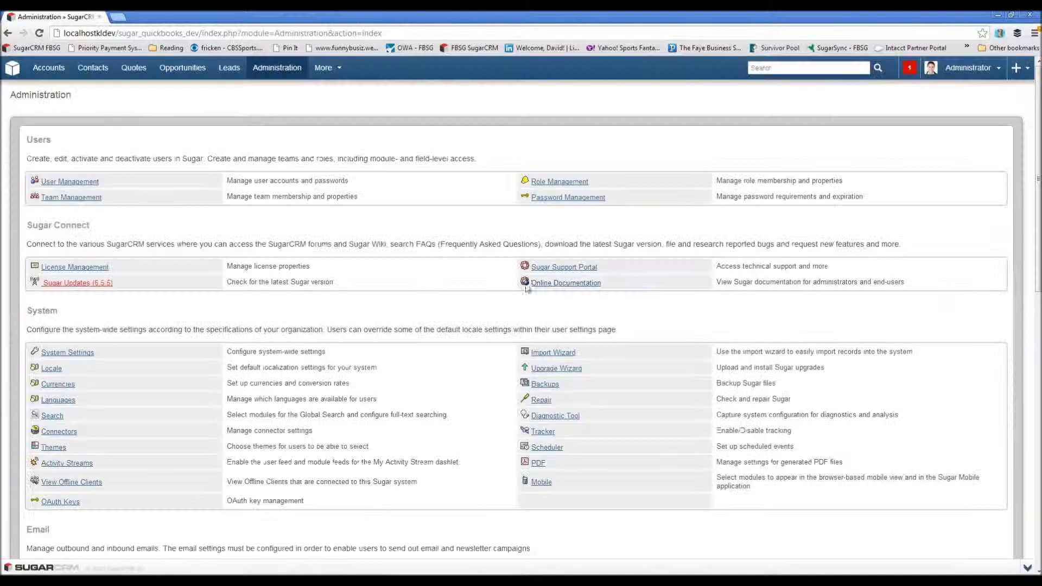
{"action": "scroll", "coordinate": [453, 270], "scroll_direction": "down", "scroll_amount": 13}
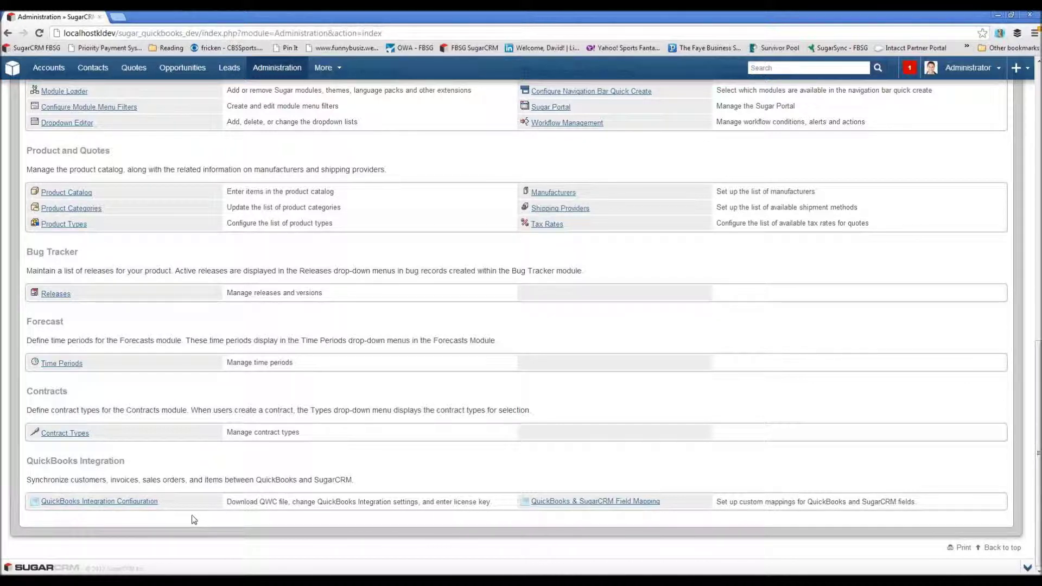
{"action": "left_click", "coordinate": [113, 502]}
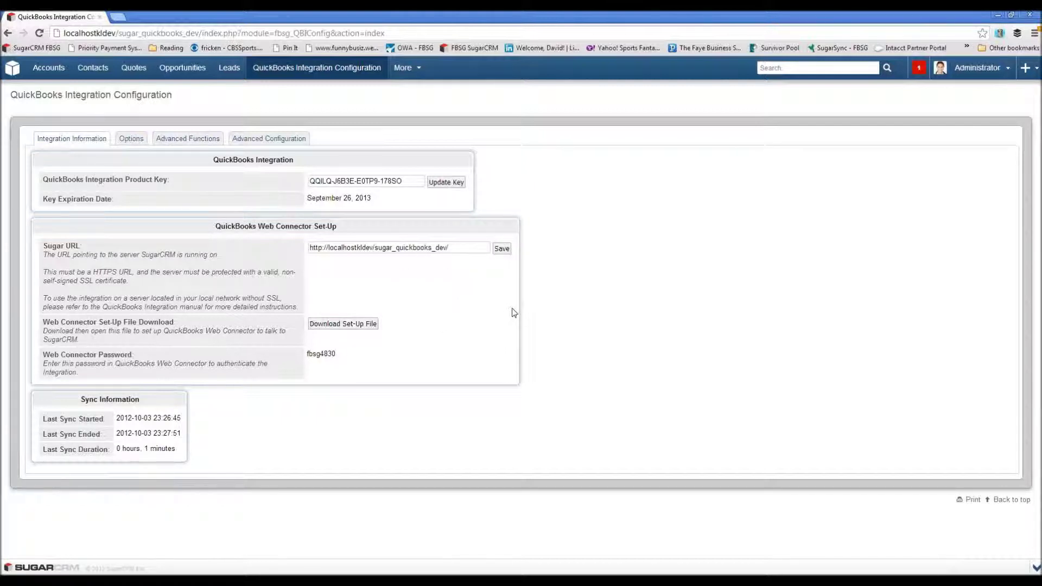
- In the integration options, choose QuickBooks as the master system and Sales Orders as the SugarCRM quotes export destination
{"action": "left_click", "coordinate": [131, 142]}
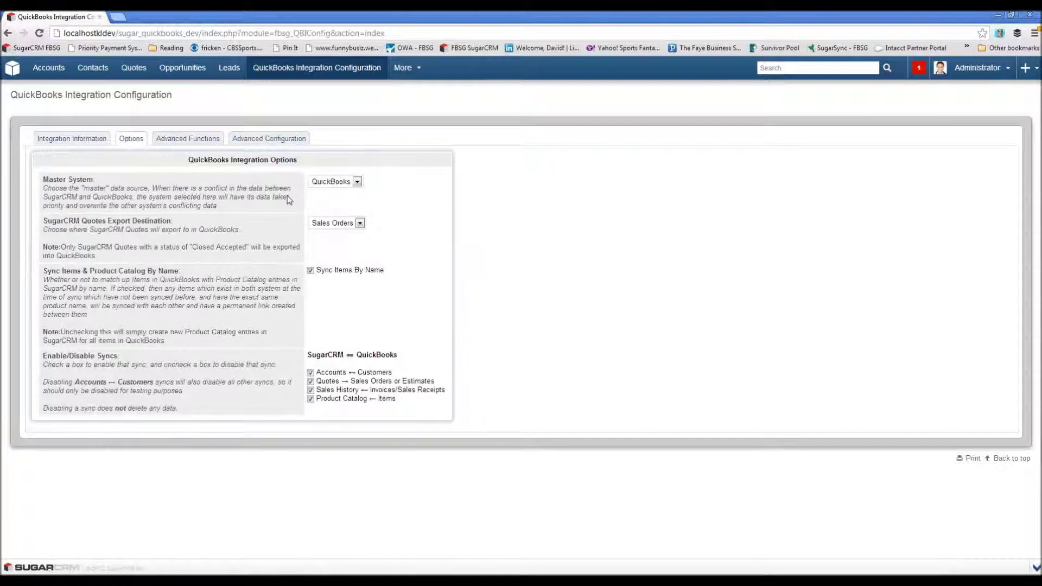
{"action": "left_click", "coordinate": [358, 183]}
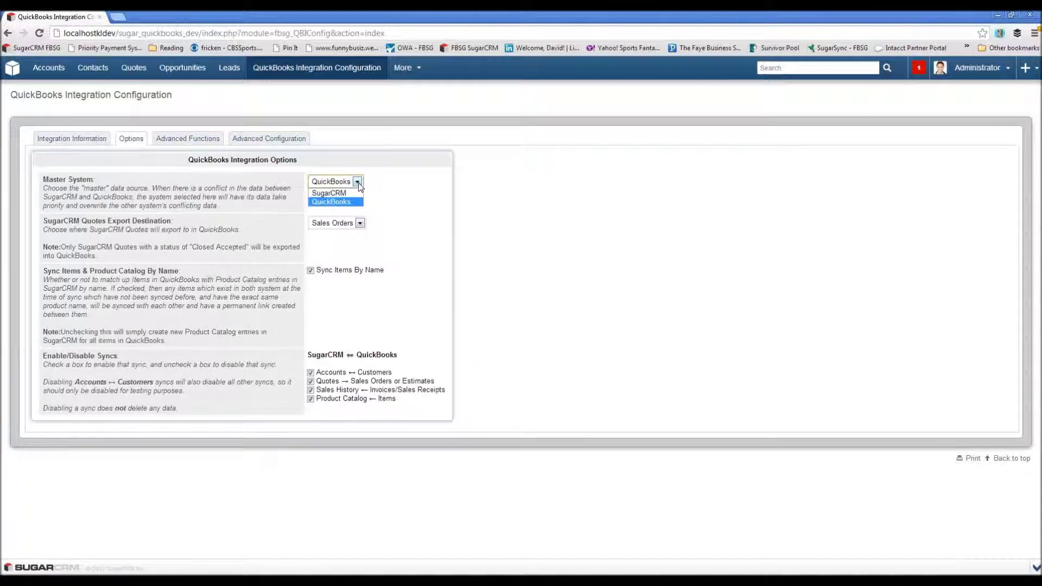
{"action": "left_click", "coordinate": [357, 203]}
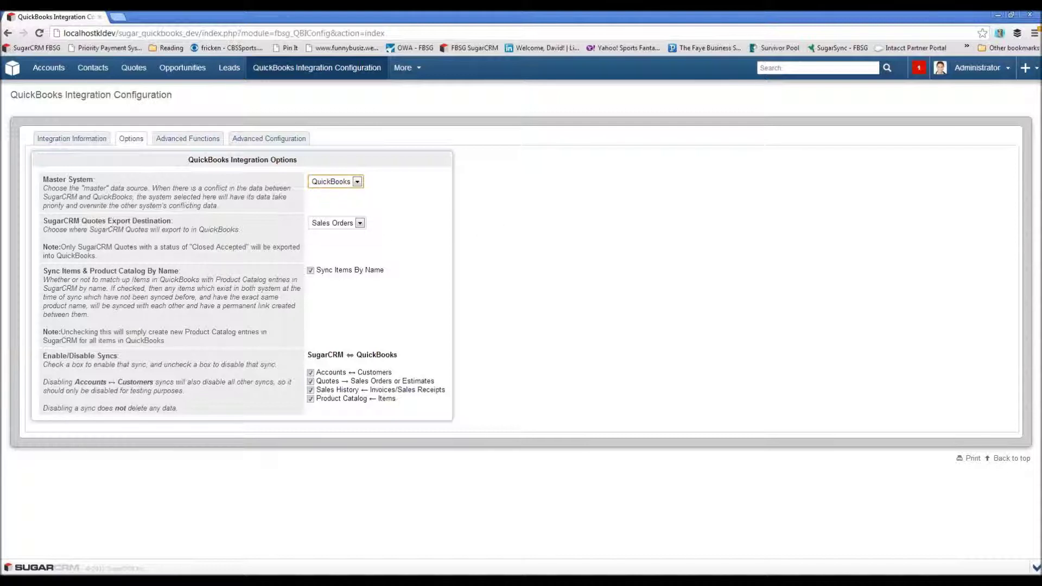
{"action": "left_click", "coordinate": [359, 223]}
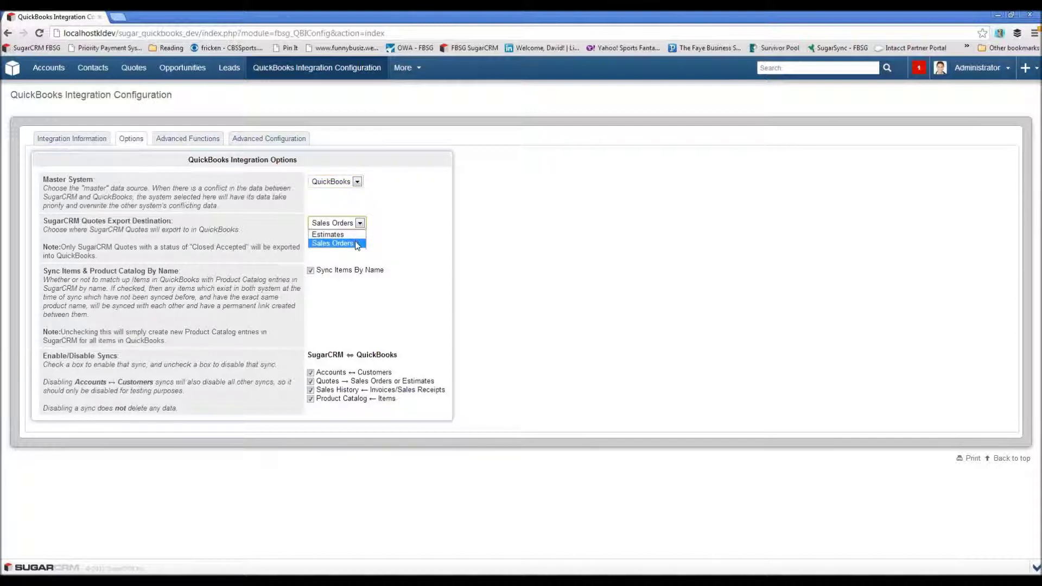
{"action": "left_click", "coordinate": [358, 244]}
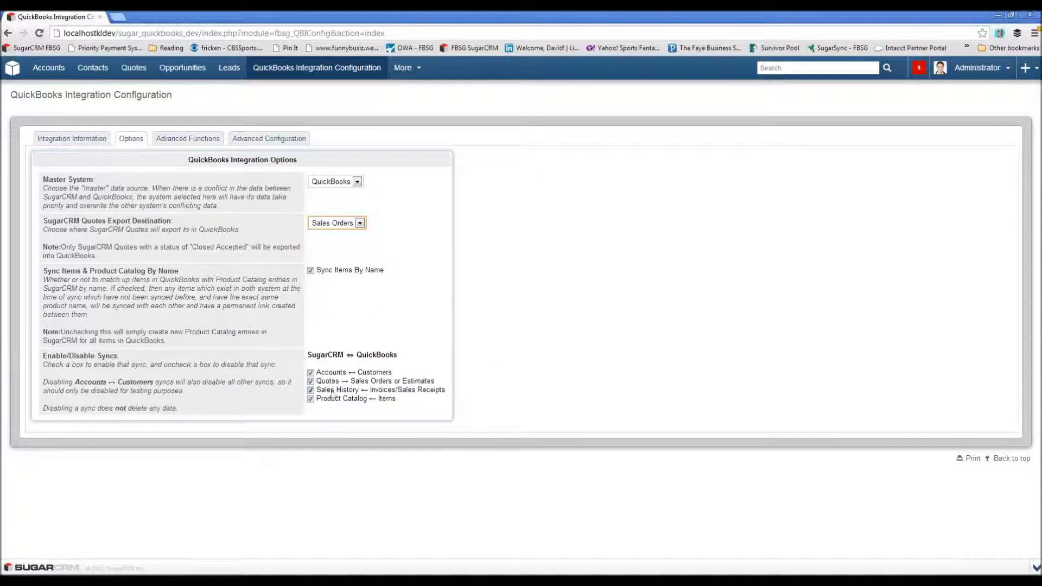
{"action": "left_click", "coordinate": [310, 399]}
{"action": "left_click", "coordinate": [310, 390]}
{"action": "left_click", "coordinate": [311, 399]}
- Open the first recently viewed account and examine its More Information details, ending on its Overview
{"action": "mouse_move", "coordinate": [45, 68]}
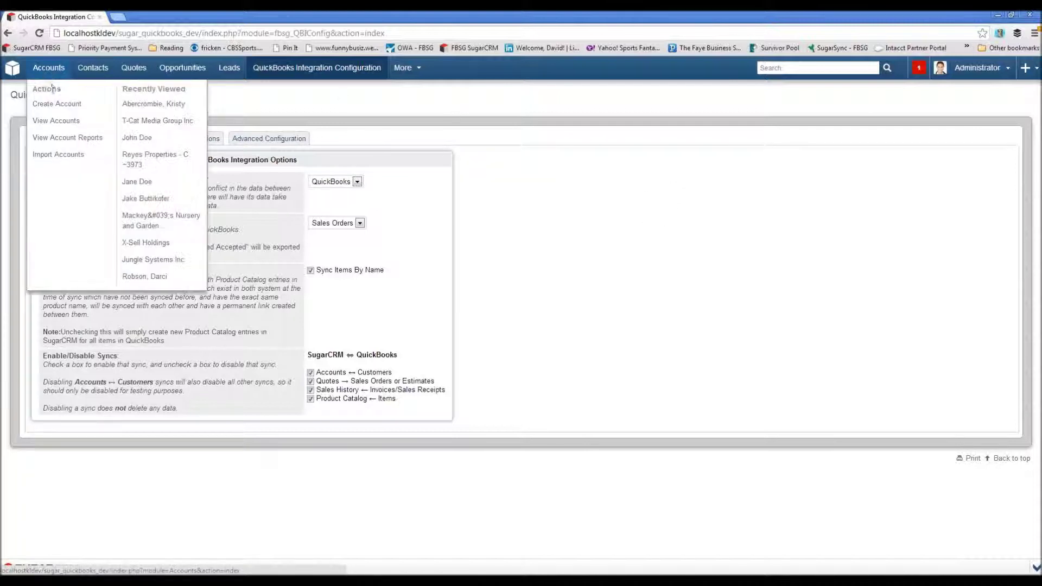
{"action": "left_click", "coordinate": [147, 105]}
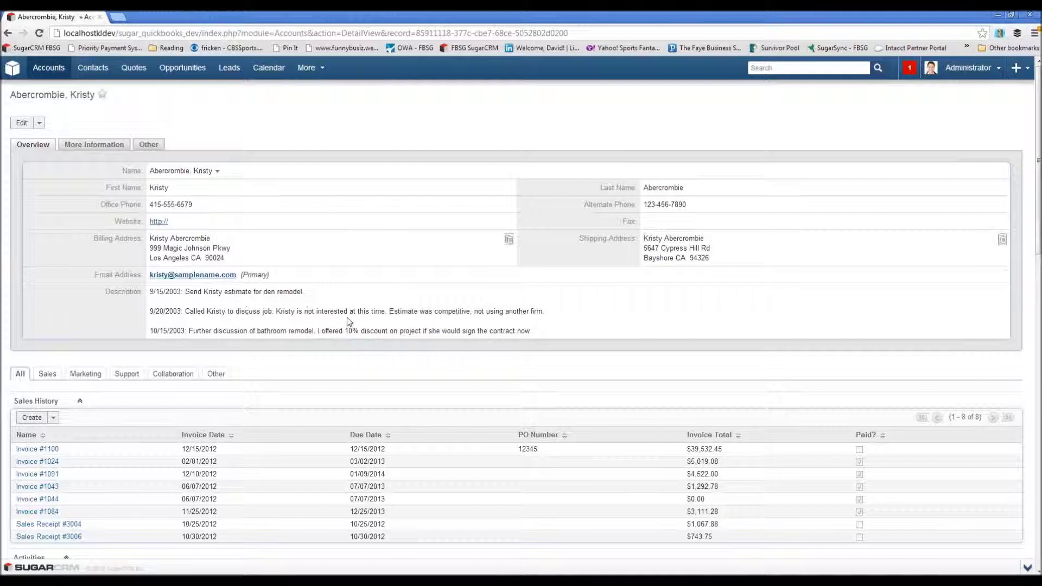
{"action": "left_click", "coordinate": [90, 147]}
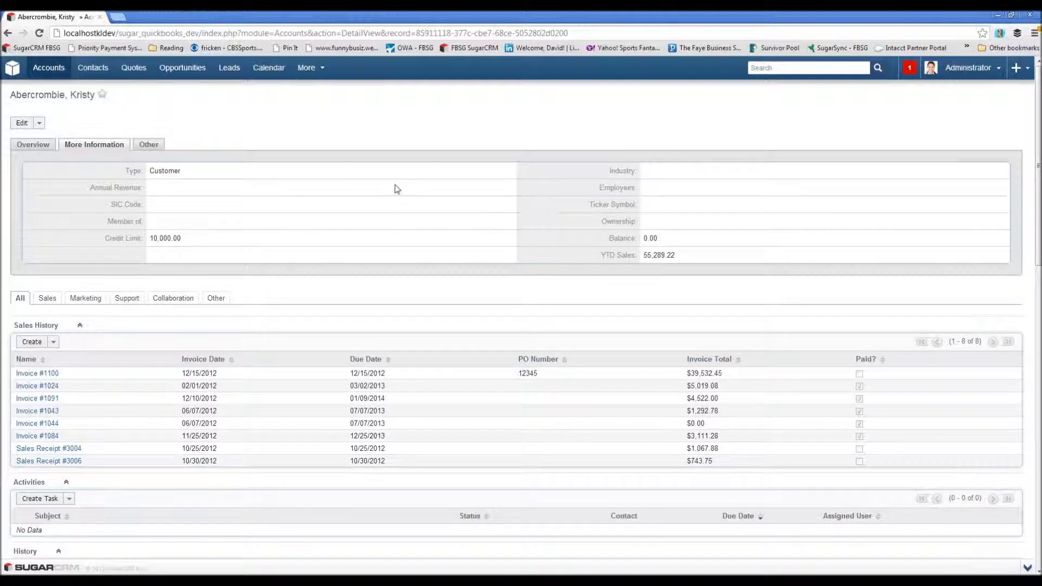
{"action": "left_click", "coordinate": [38, 144]}
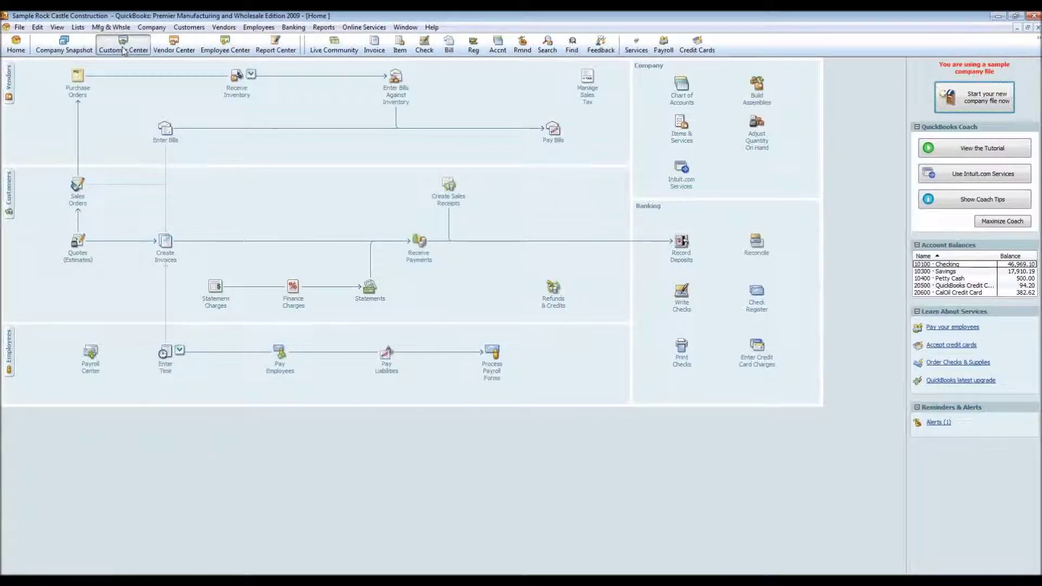
- In QuickBooks, replace the first customer's billing street, city, state and postal code with a new address and save the customer record
{"action": "left_click", "coordinate": [124, 50]}
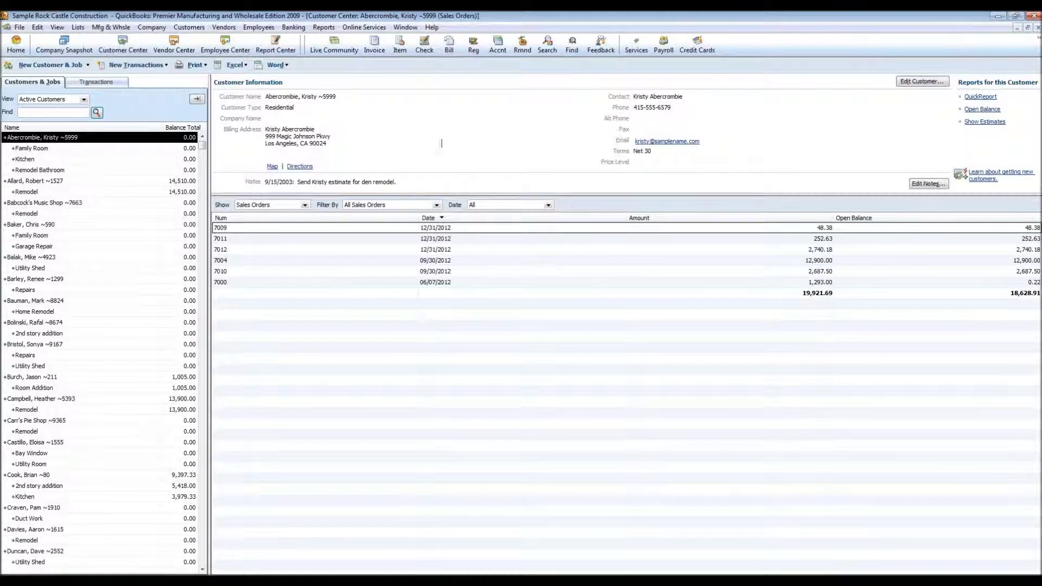
{"action": "left_click", "coordinate": [921, 81]}
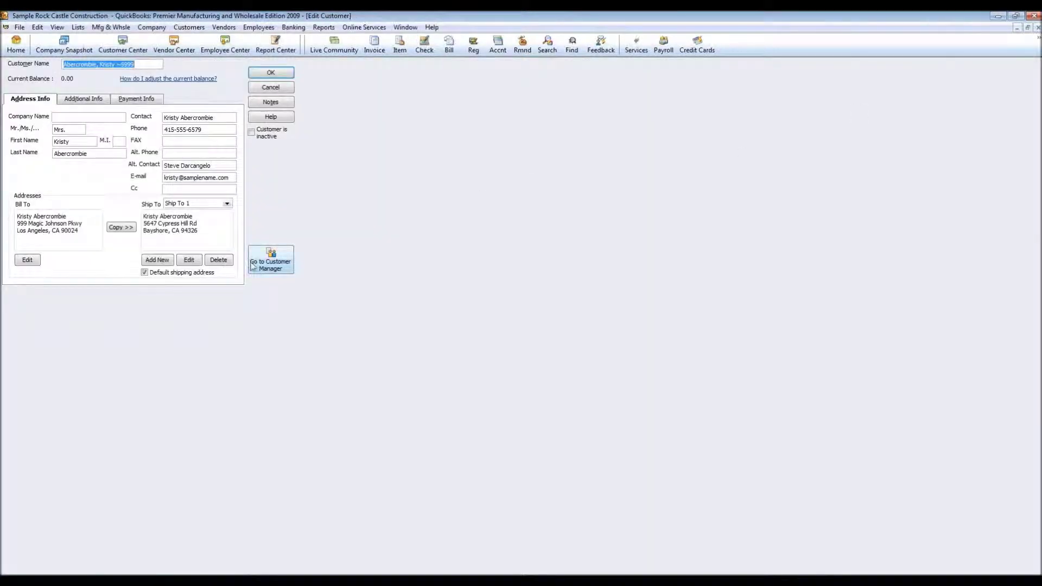
{"action": "left_click", "coordinate": [27, 260]}
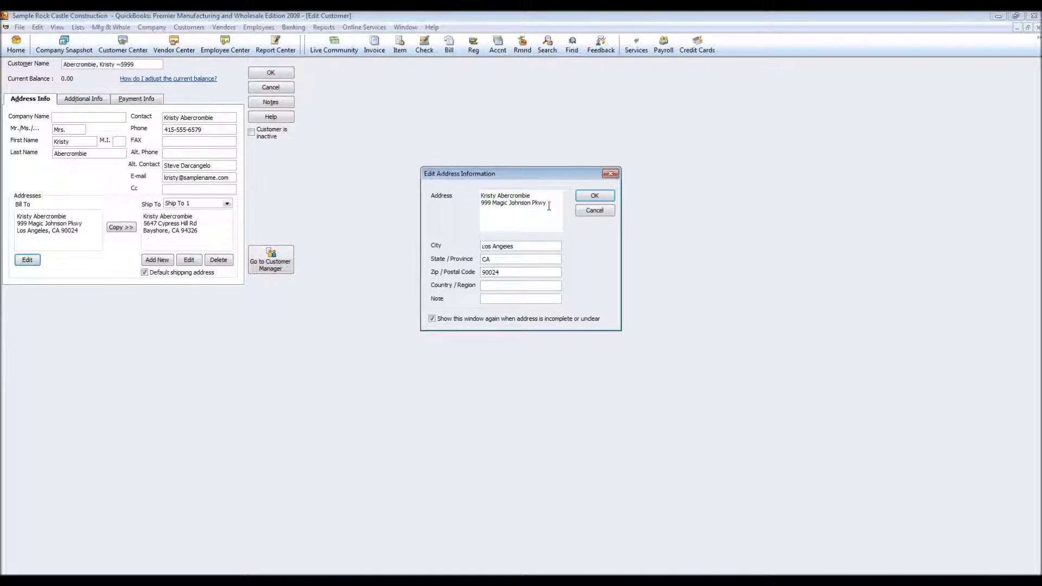
{"action": "left_click_drag", "start_coordinate": [553, 202], "coordinate": [490, 204]}
{"action": "type", "text": "123 Larry Bird Way"}
{"action": "key", "text": "Tab"}
{"action": "type", "text": "Boston"}
{"action": "key", "text": "Tab"}
{"action": "type", "text": "MA"}
{"action": "key", "text": "Tab"}
{"action": "type", "text": "00"}
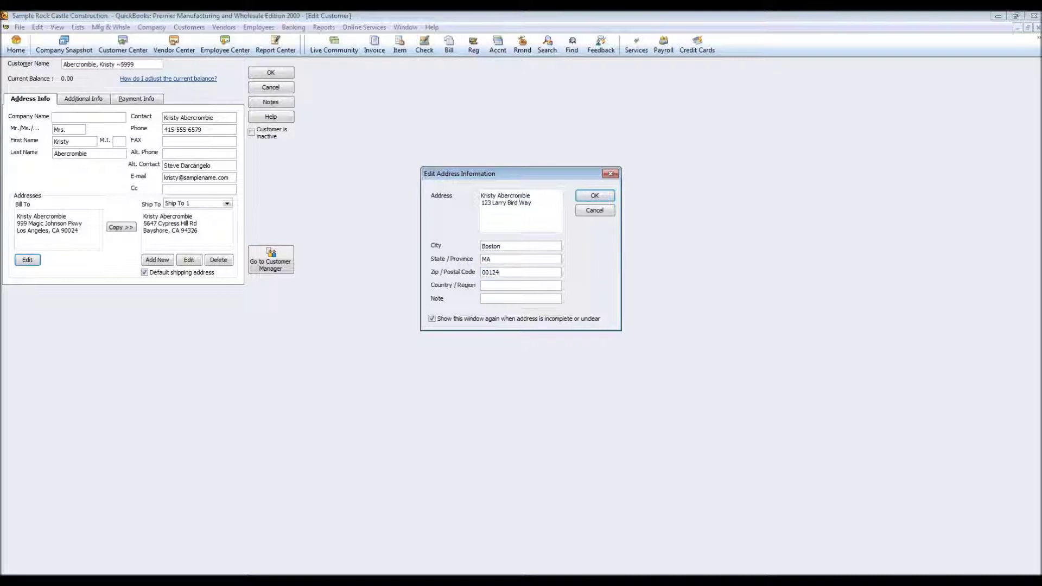
{"action": "left_click", "coordinate": [601, 197]}
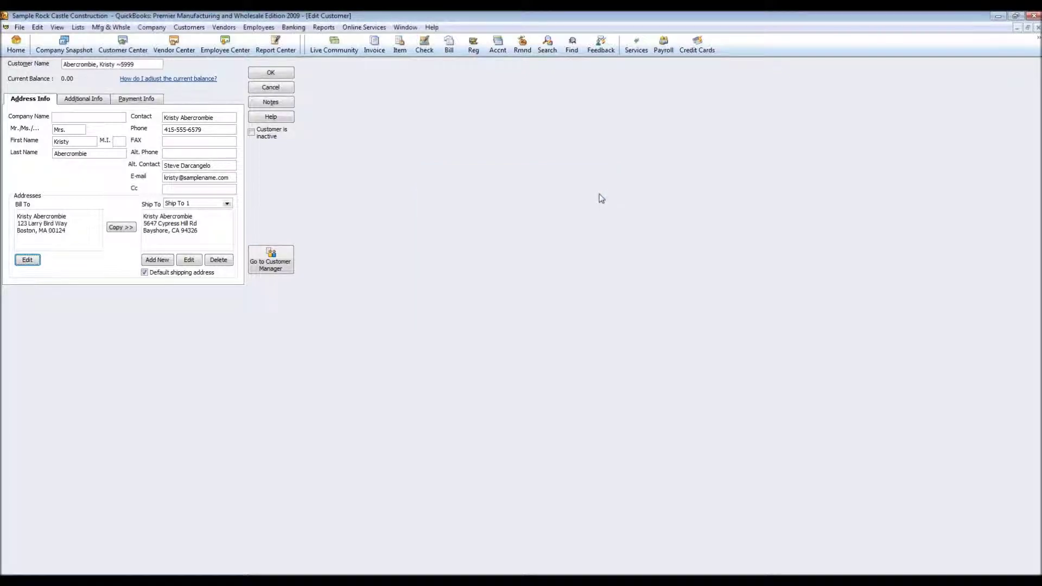
{"action": "left_click", "coordinate": [272, 73]}
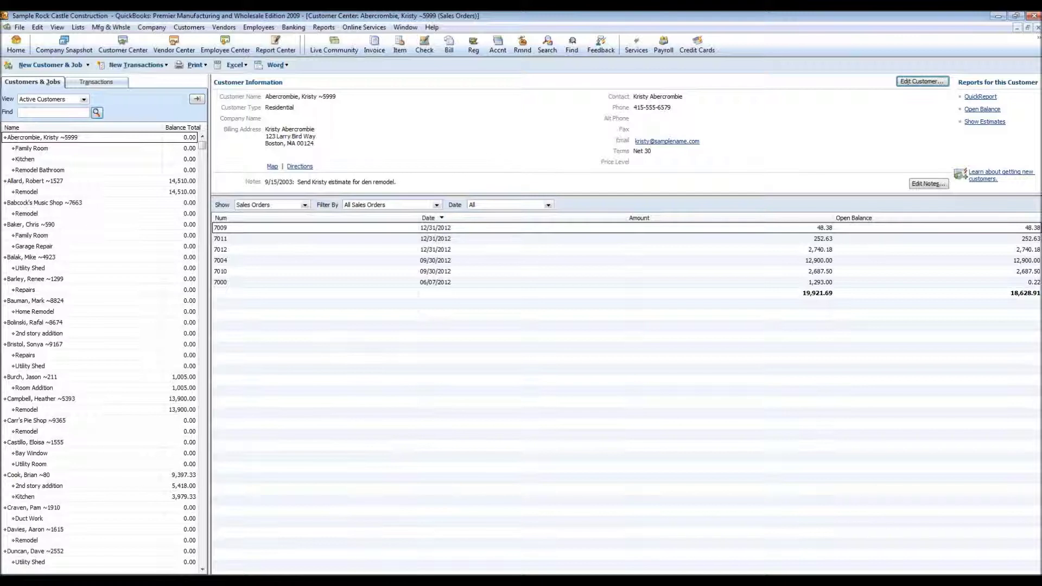
- Switch to QuickBooks Web Connector and run the update for the selected FBSG SugarCRM-QuickBooks Integrator
{"action": "left_click", "coordinate": [282, 562]}
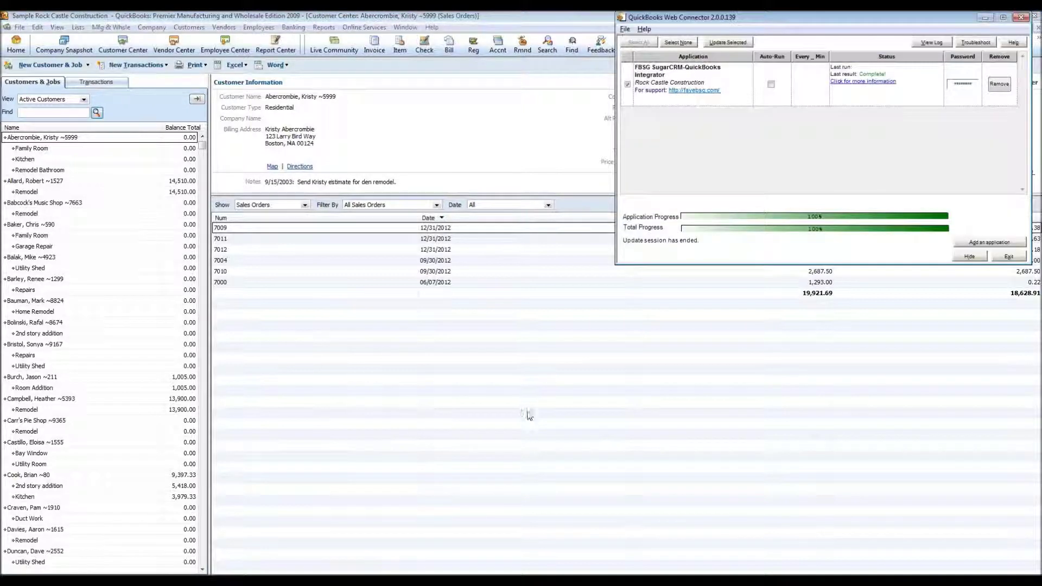
{"action": "left_click", "coordinate": [728, 43]}
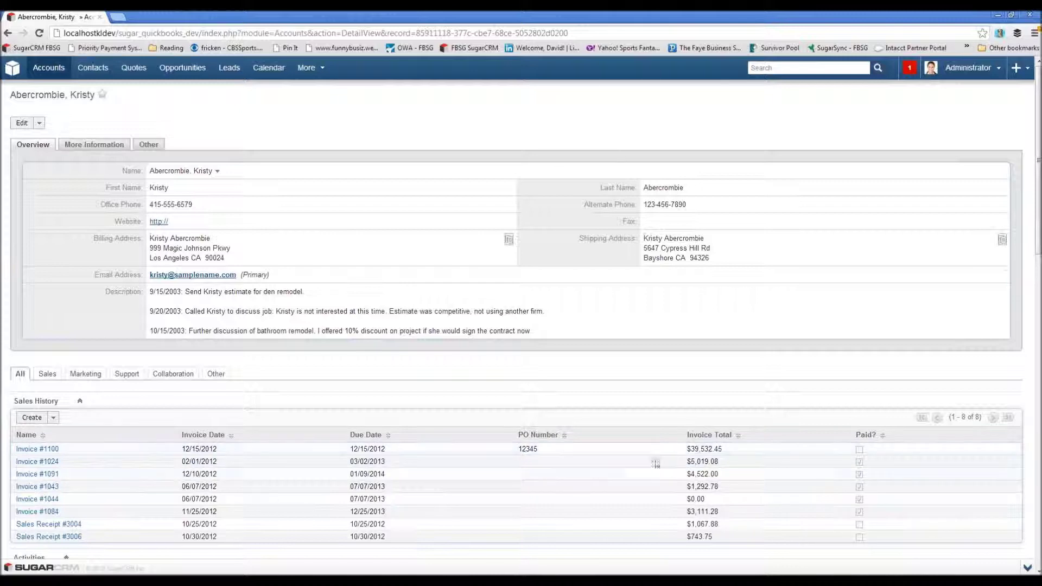
- In SugarCRM, examine the details and invoice lines of the first invoice in the account's Sales History, and return to the account
{"action": "left_click", "coordinate": [52, 452]}
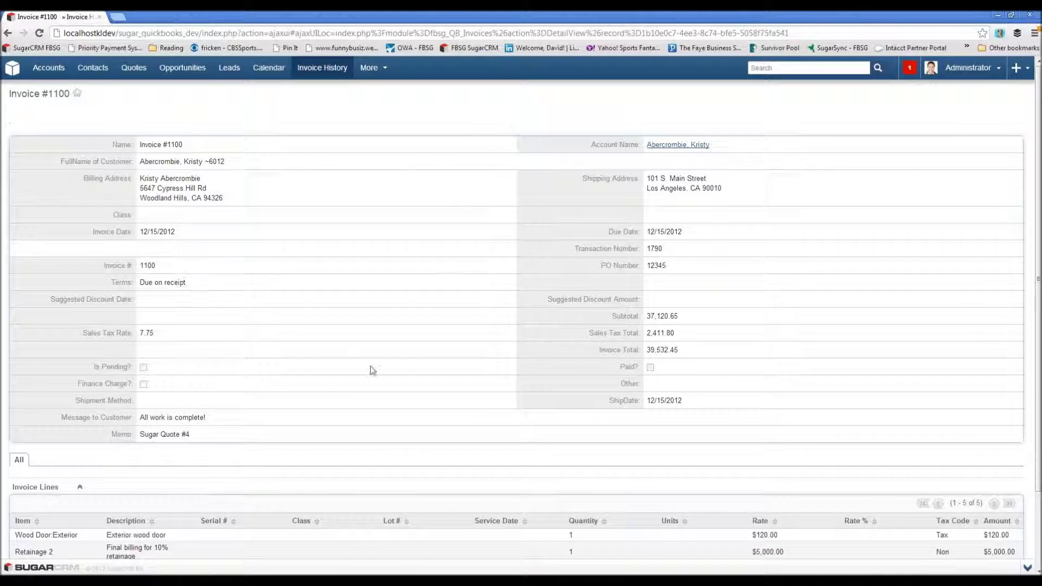
{"action": "scroll", "coordinate": [376, 374], "scroll_direction": "down", "scroll_amount": 3}
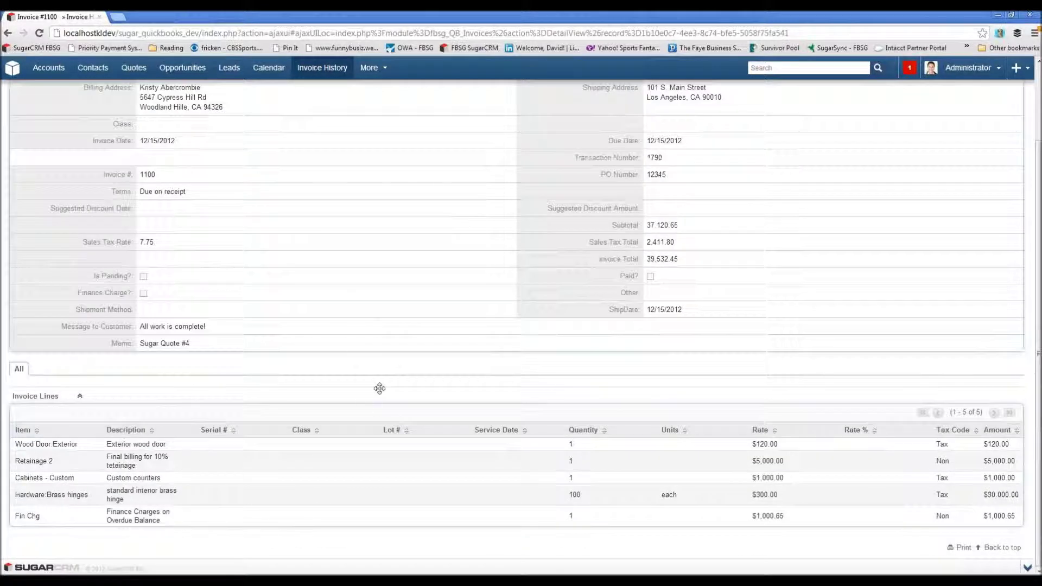
{"action": "scroll", "coordinate": [377, 382], "scroll_direction": "up", "scroll_amount": 3}
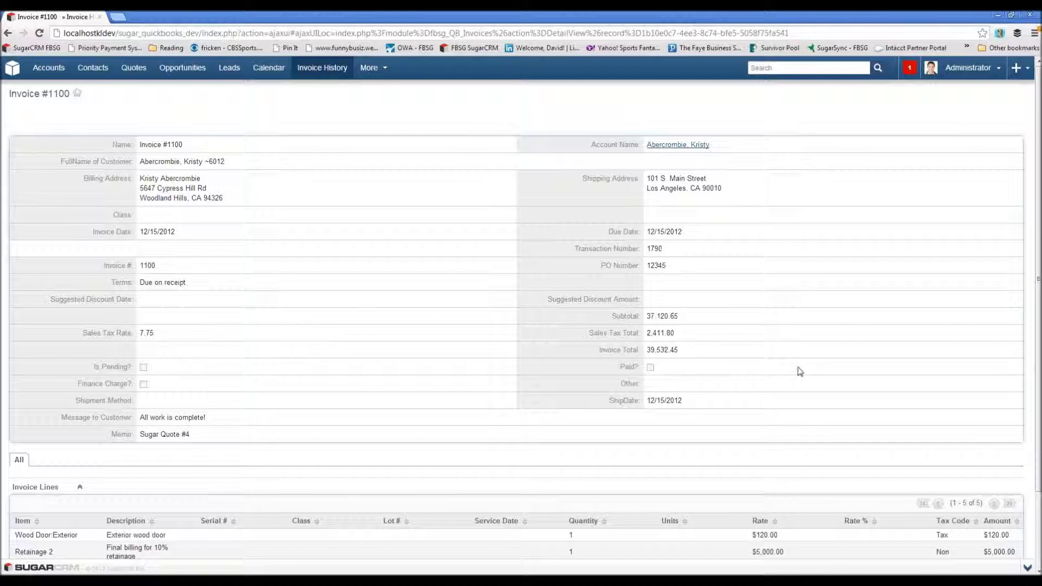
{"action": "scroll", "coordinate": [800, 371], "scroll_direction": "down", "scroll_amount": 3}
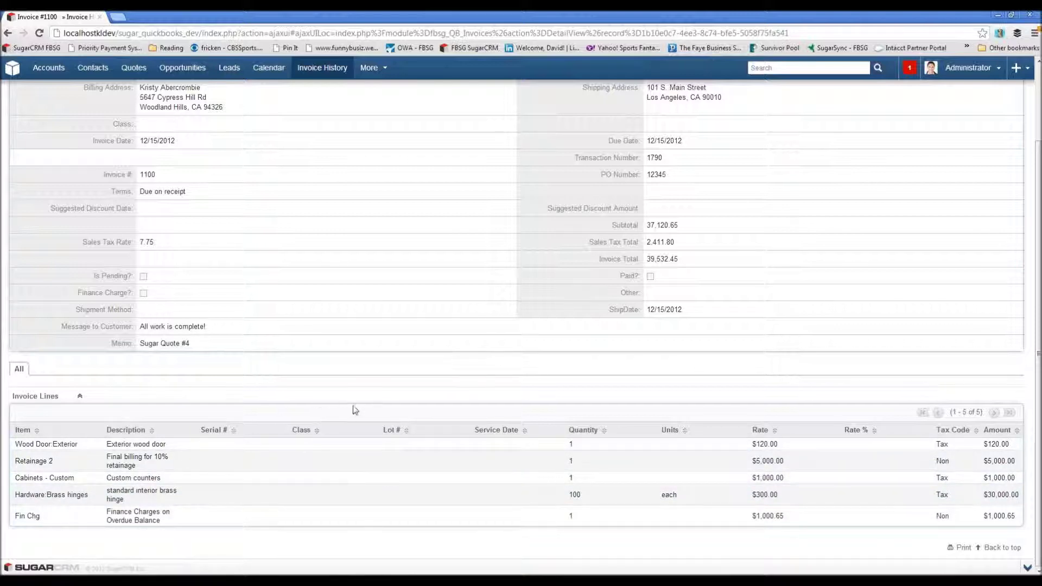
{"action": "scroll", "coordinate": [354, 409], "scroll_direction": "up", "scroll_amount": 2}
{"action": "scroll", "coordinate": [358, 349], "scroll_direction": "down", "scroll_amount": 2}
{"action": "scroll", "coordinate": [402, 385], "scroll_direction": "up", "scroll_amount": 2}
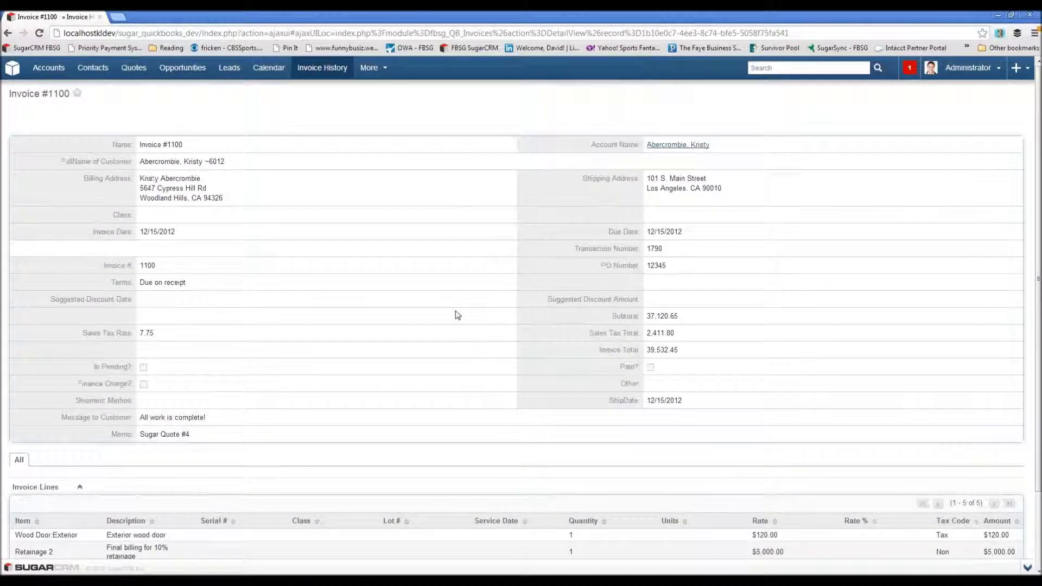
{"action": "left_click", "coordinate": [668, 144]}
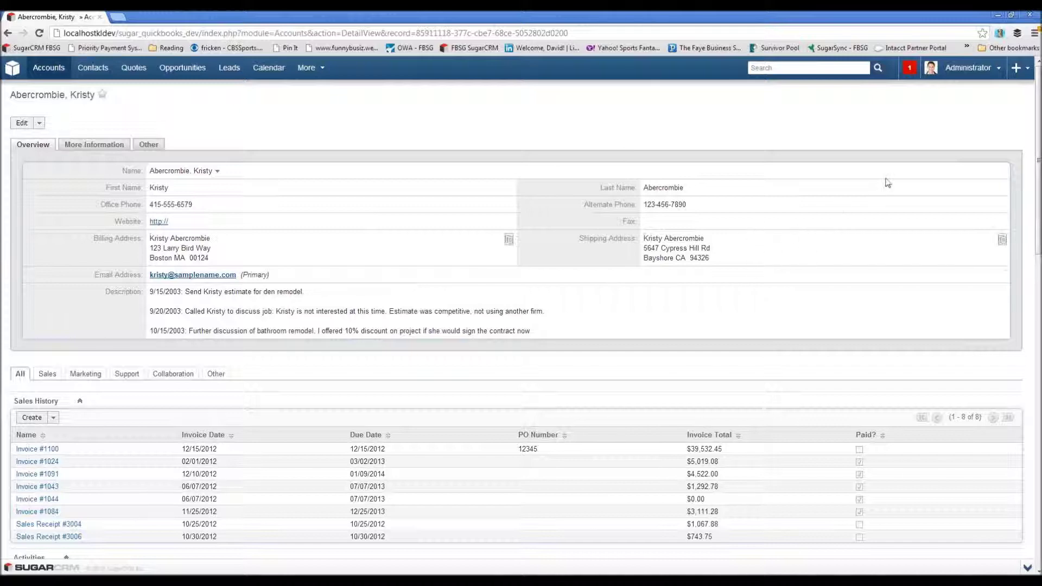
- Open the Product Catalog from the Administration page and sort the products by Qty in descending order
{"action": "left_click", "coordinate": [956, 72]}
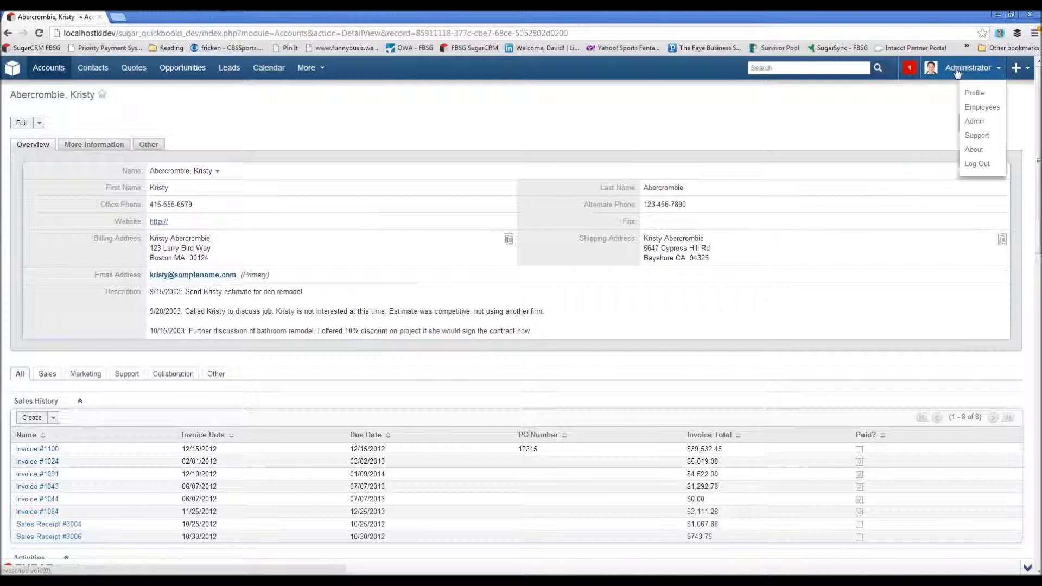
{"action": "left_click", "coordinate": [972, 123]}
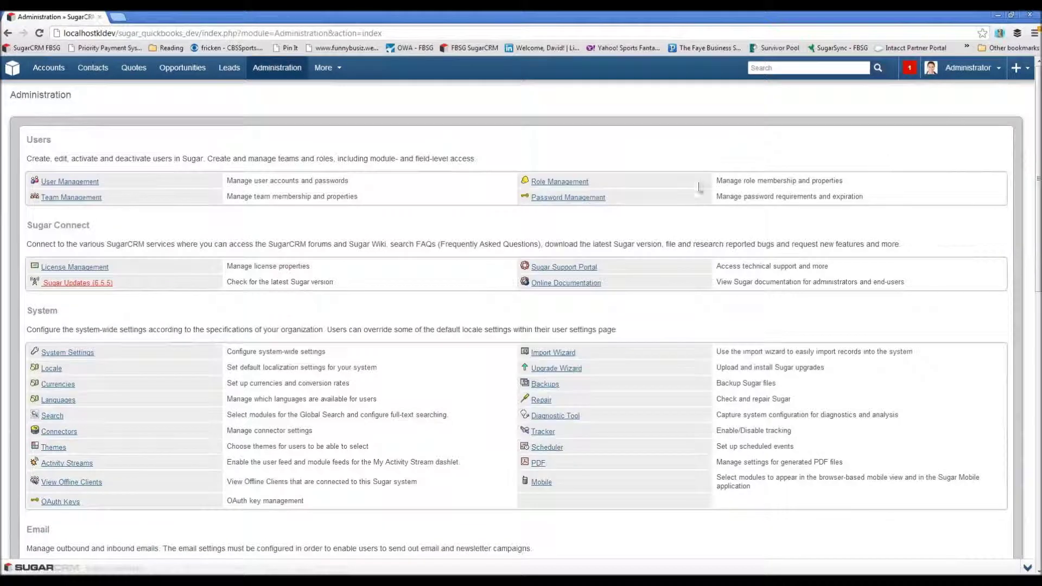
{"action": "scroll", "coordinate": [700, 195], "scroll_direction": "down", "scroll_amount": 4}
{"action": "scroll", "coordinate": [700, 195], "scroll_direction": "down", "scroll_amount": 2}
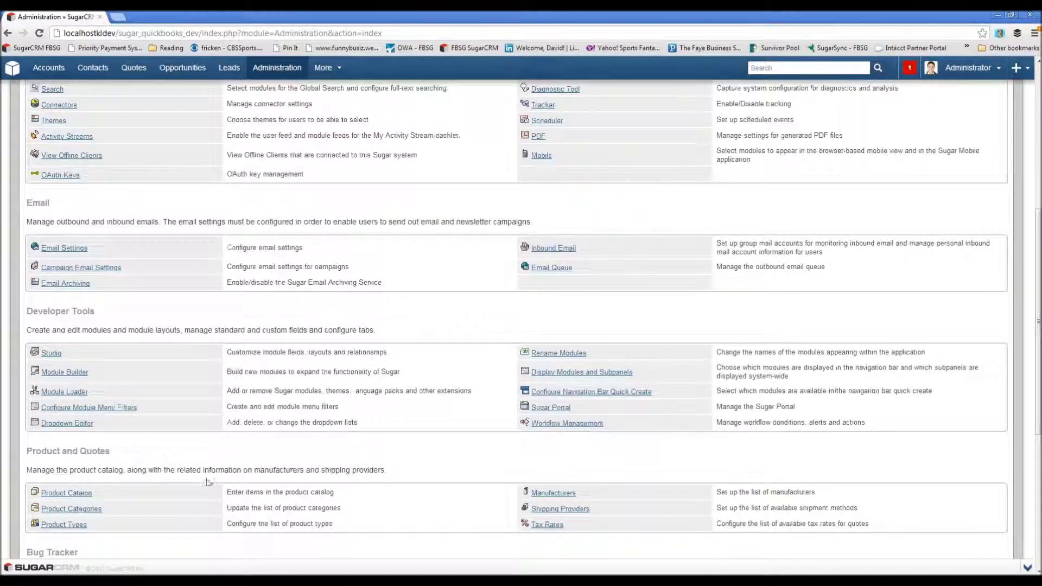
{"action": "left_click", "coordinate": [87, 495]}
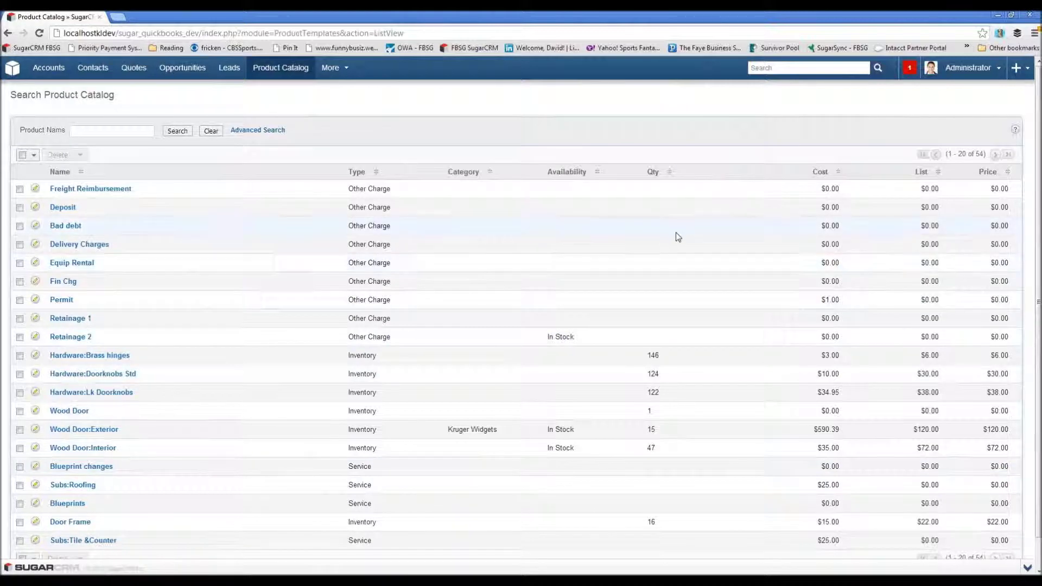
{"action": "left_click", "coordinate": [654, 173]}
{"action": "left_click", "coordinate": [653, 172]}
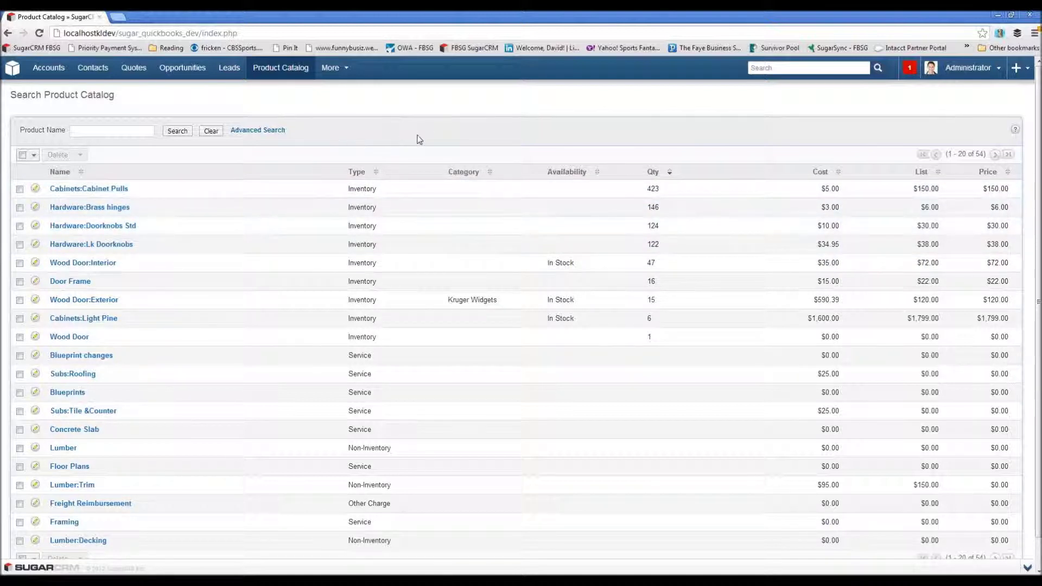
- Create a new quote with the subject Cabinets and a Valid Until date of 12/31/2012
{"action": "mouse_move", "coordinate": [133, 73]}
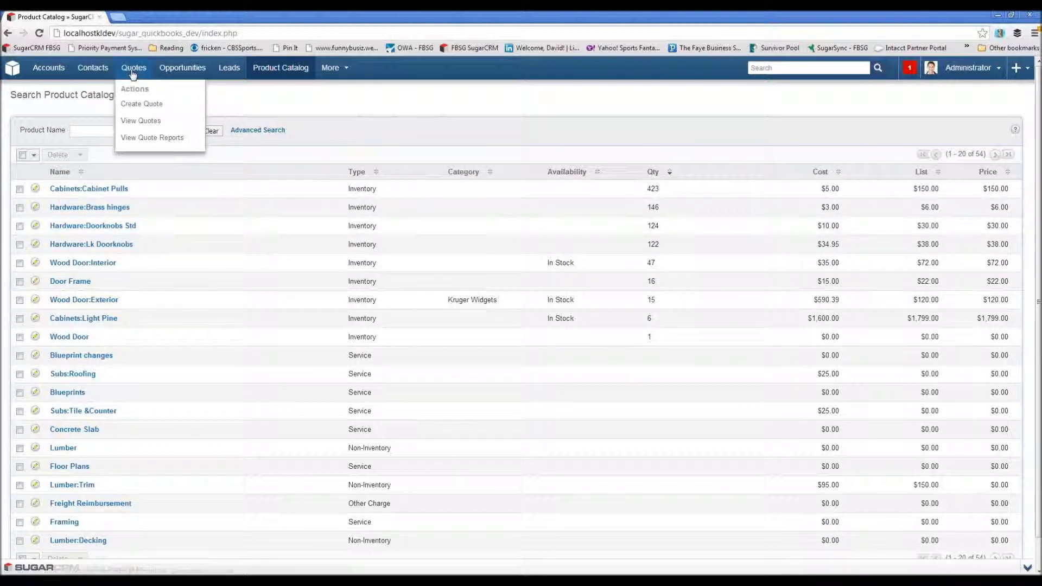
{"action": "left_click", "coordinate": [142, 104]}
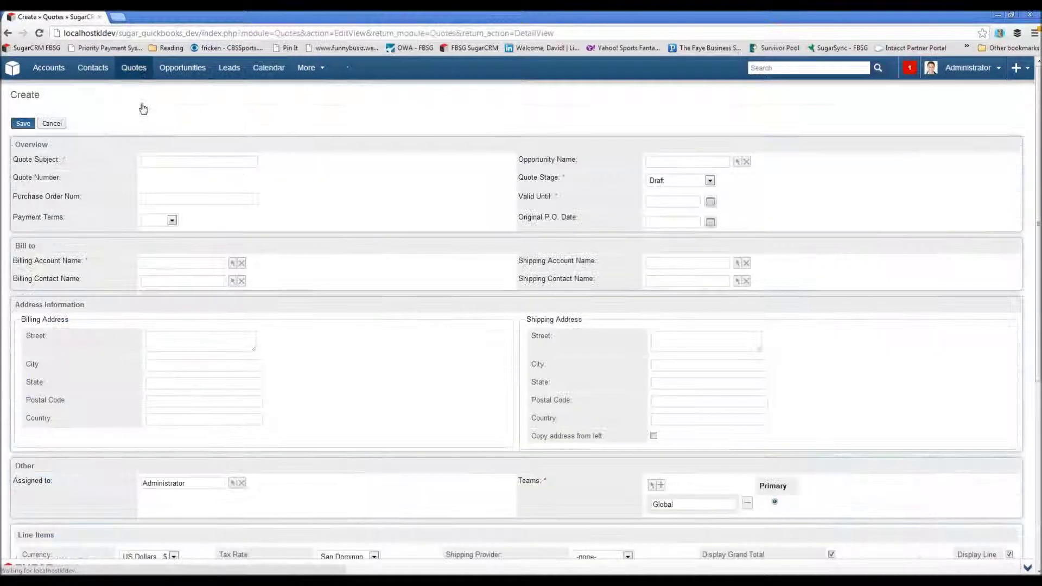
{"action": "left_click", "coordinate": [211, 162]}
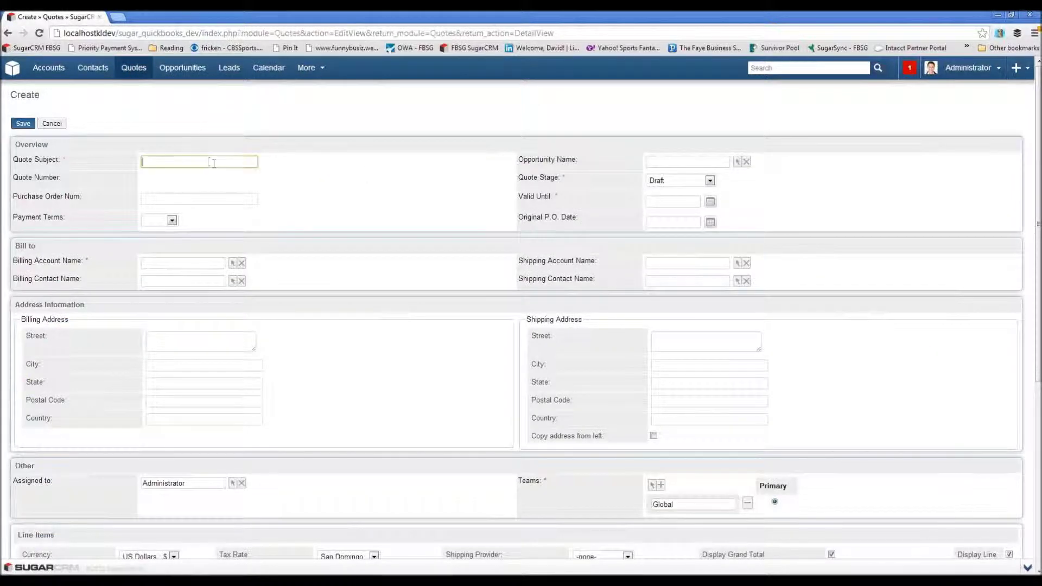
{"action": "type", "text": "Cabinets"}
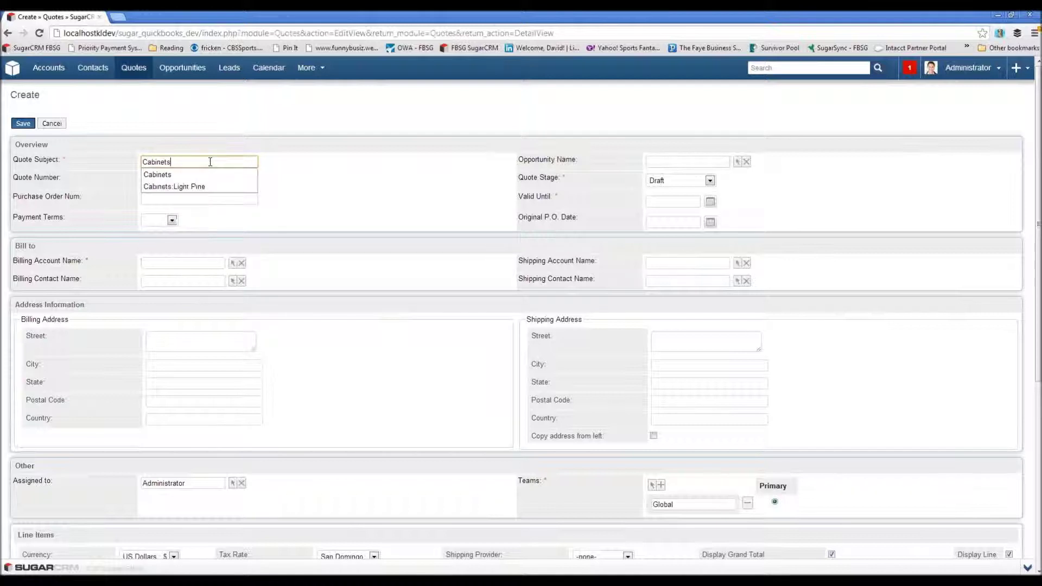
{"action": "key", "text": "Tab"}
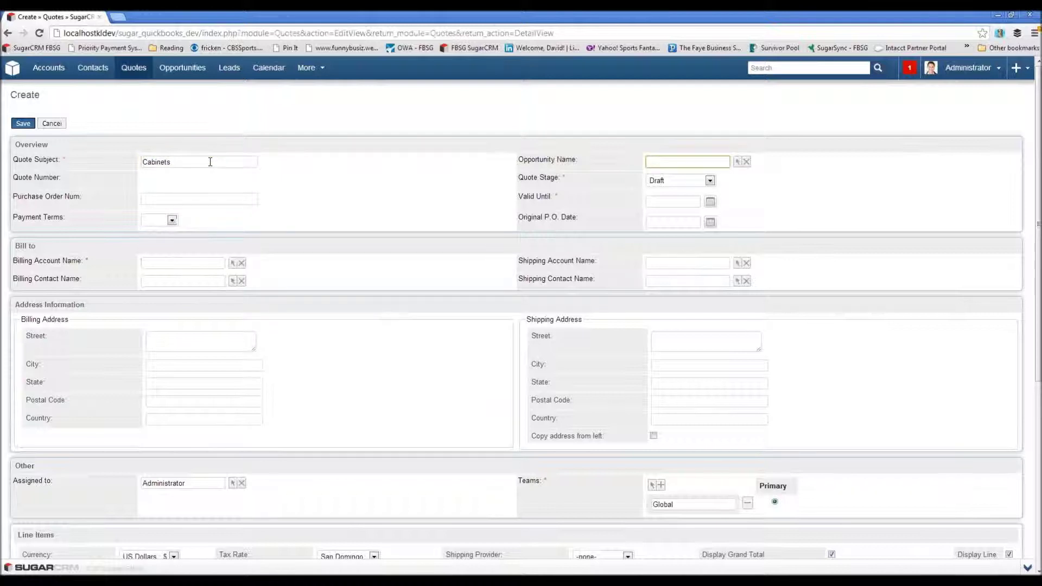
{"action": "left_click", "coordinate": [683, 201]}
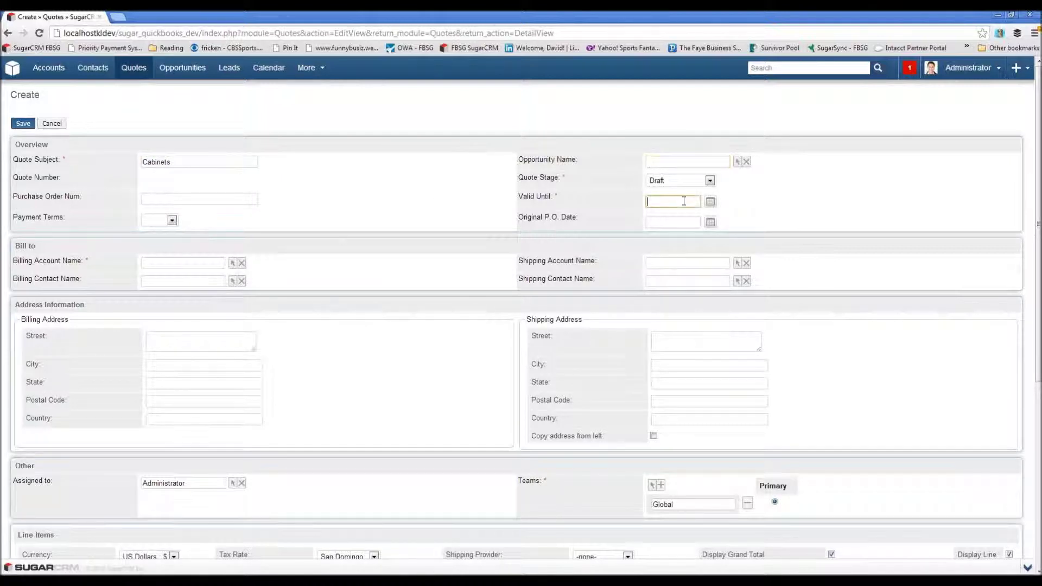
{"action": "type", "text": "12/31/2012"}
{"action": "key", "text": "Tab"}
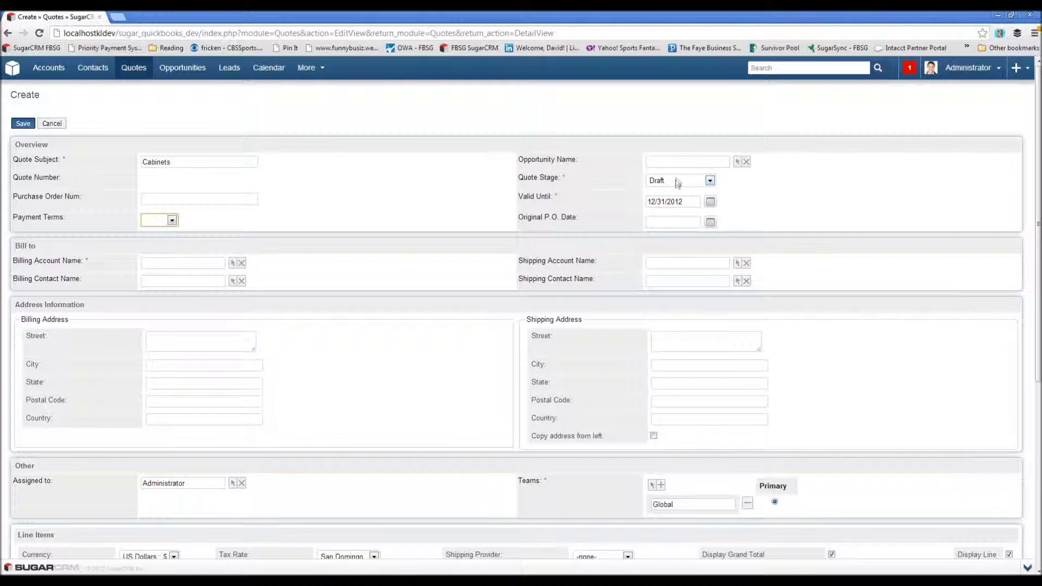
- Set the quote stage to Closed Accepted and enter the purchase order number
{"action": "left_click", "coordinate": [677, 181]}
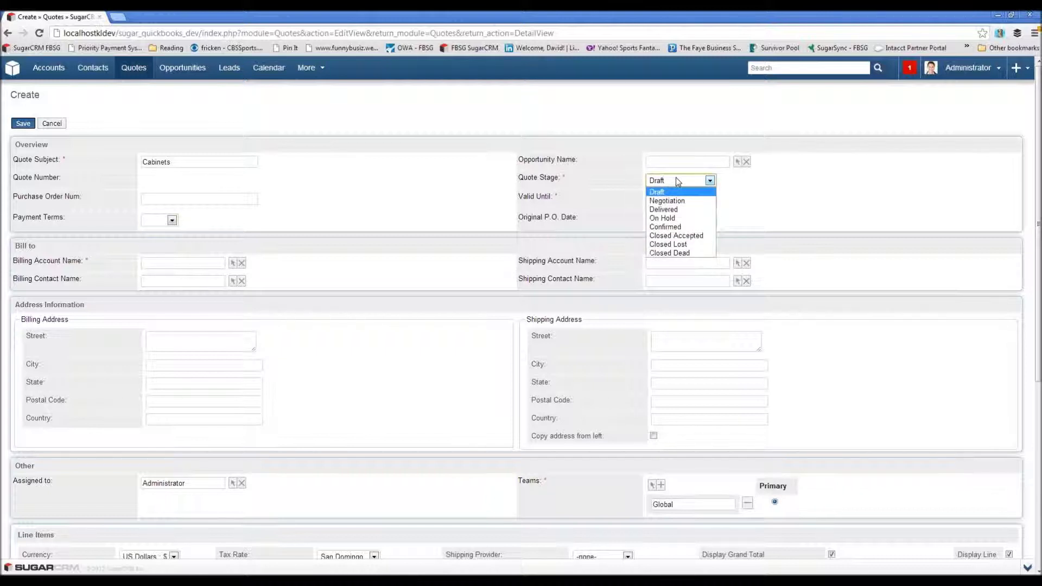
{"action": "left_click", "coordinate": [701, 237]}
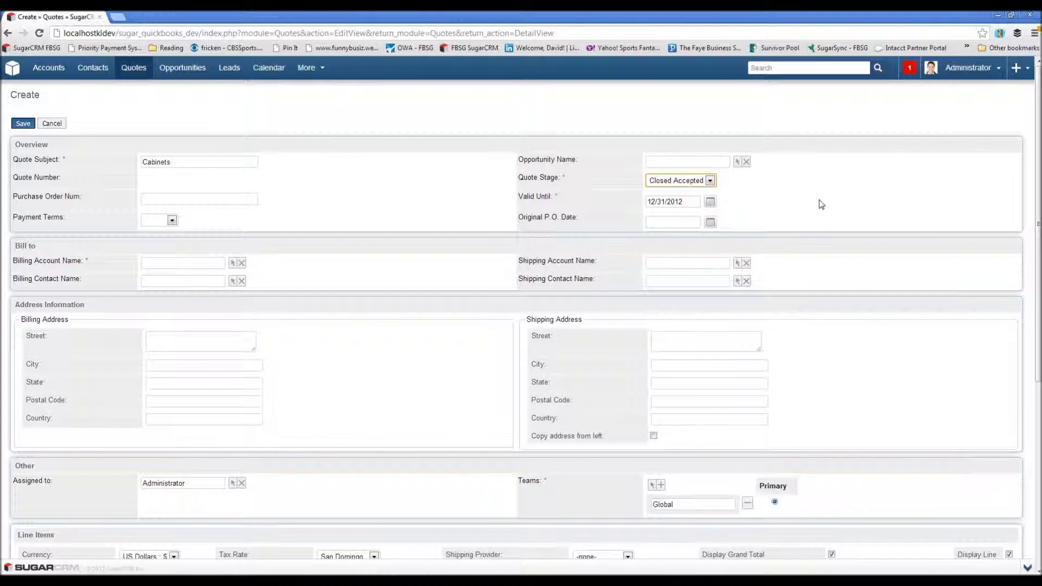
{"action": "left_click", "coordinate": [709, 180]}
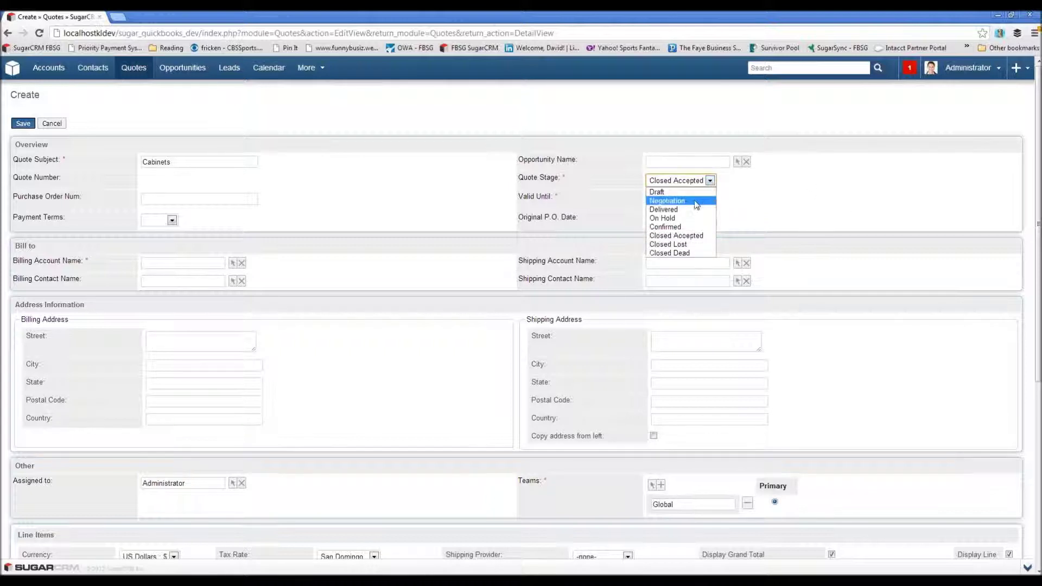
{"action": "left_click", "coordinate": [696, 235]}
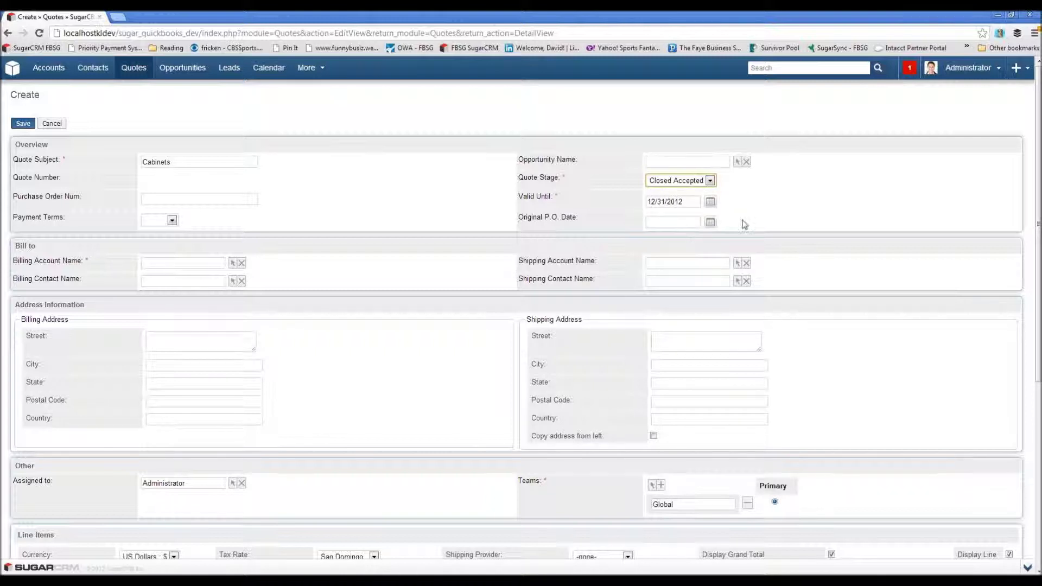
{"action": "left_click", "coordinate": [179, 199]}
{"action": "type", "text": "98765A"}
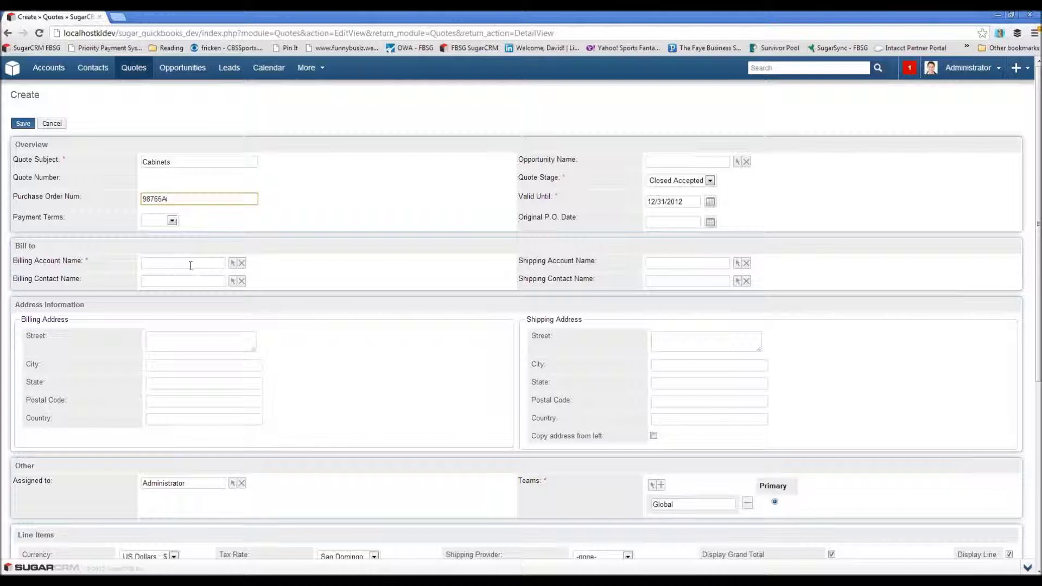
- Look up "ab" as the quote's billing account and choose the matching customer to fill in the billing and shipping details
{"action": "left_click", "coordinate": [189, 264]}
{"action": "type", "text": "ab"}
{"action": "left_click", "coordinate": [190, 277]}
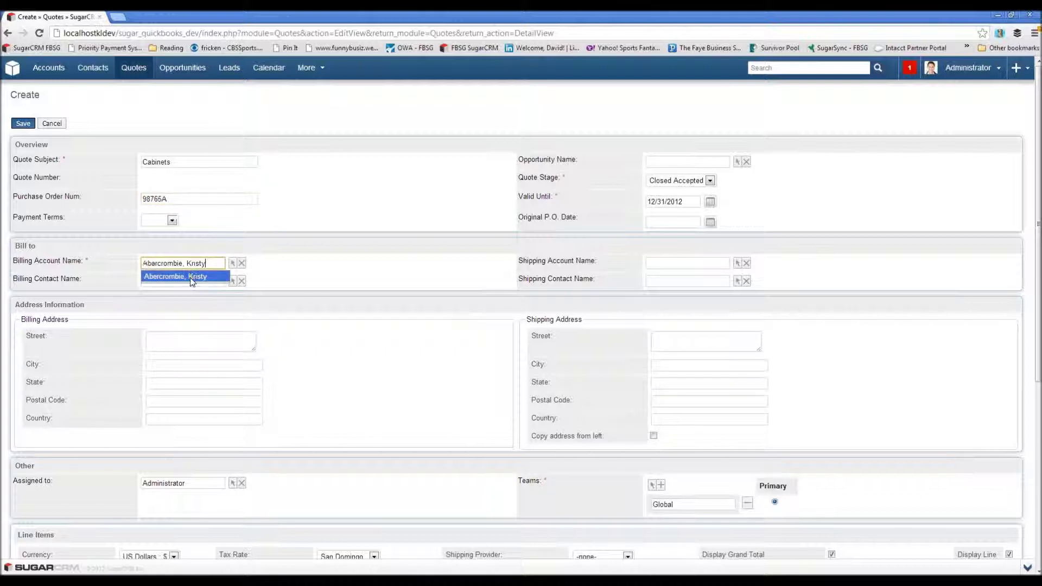
{"action": "left_click", "coordinate": [191, 276]}
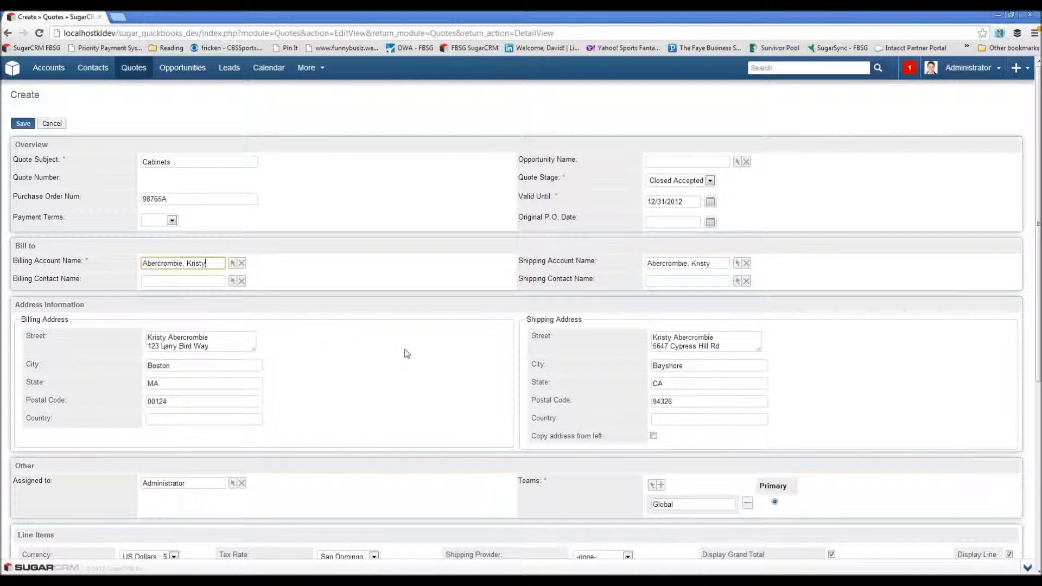
- Add a line item group to the quote with the product Cabinets:Cabinet Pulls at a quantity of 5
{"action": "scroll", "coordinate": [407, 354], "scroll_direction": "down", "scroll_amount": 2}
{"action": "scroll", "coordinate": [367, 299], "scroll_direction": "down", "scroll_amount": 3}
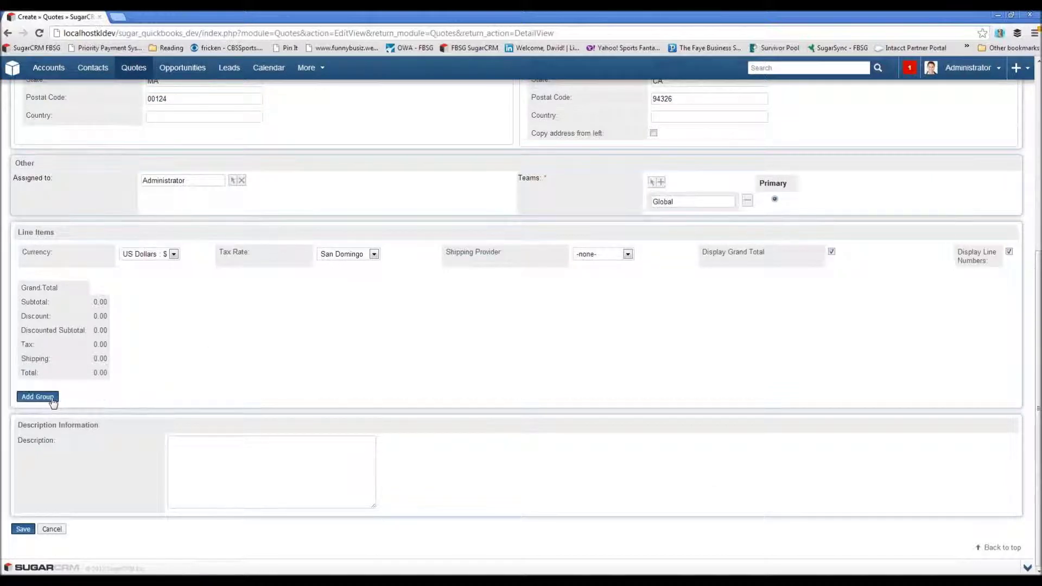
{"action": "left_click", "coordinate": [48, 398]}
{"action": "left_click", "coordinate": [46, 362]}
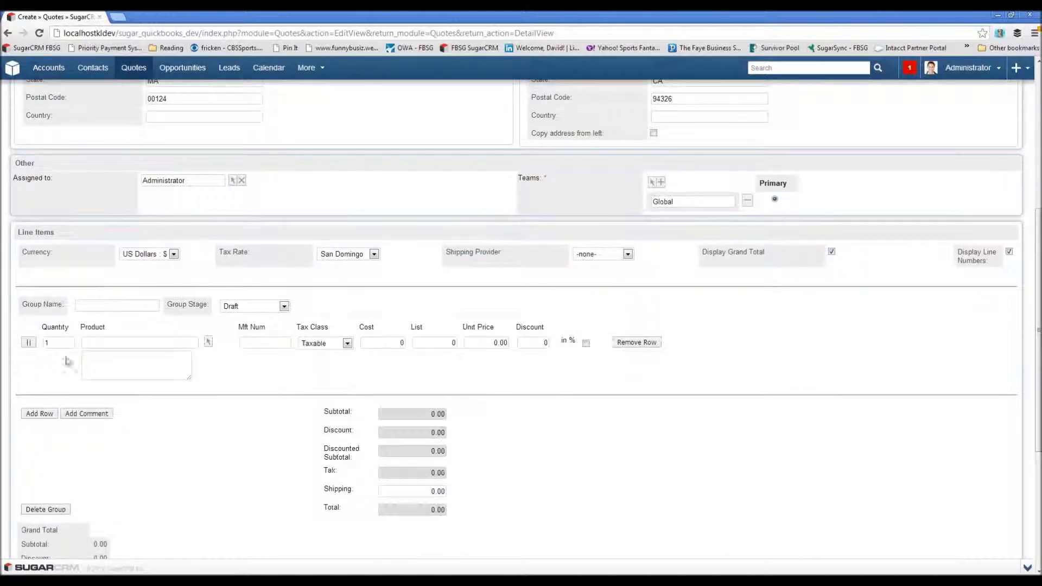
{"action": "left_click", "coordinate": [109, 343]}
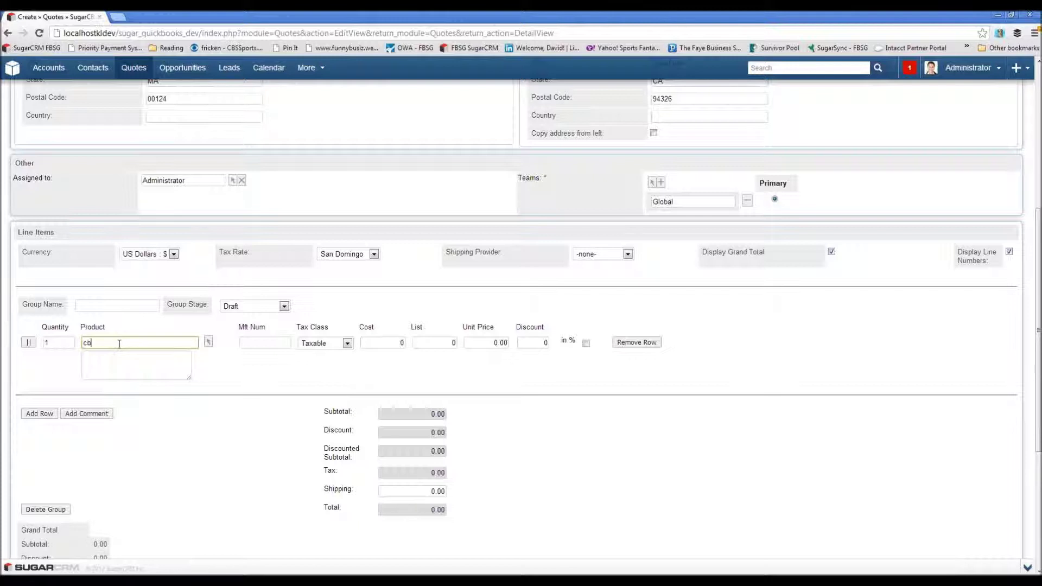
{"action": "type", "text": "b"}
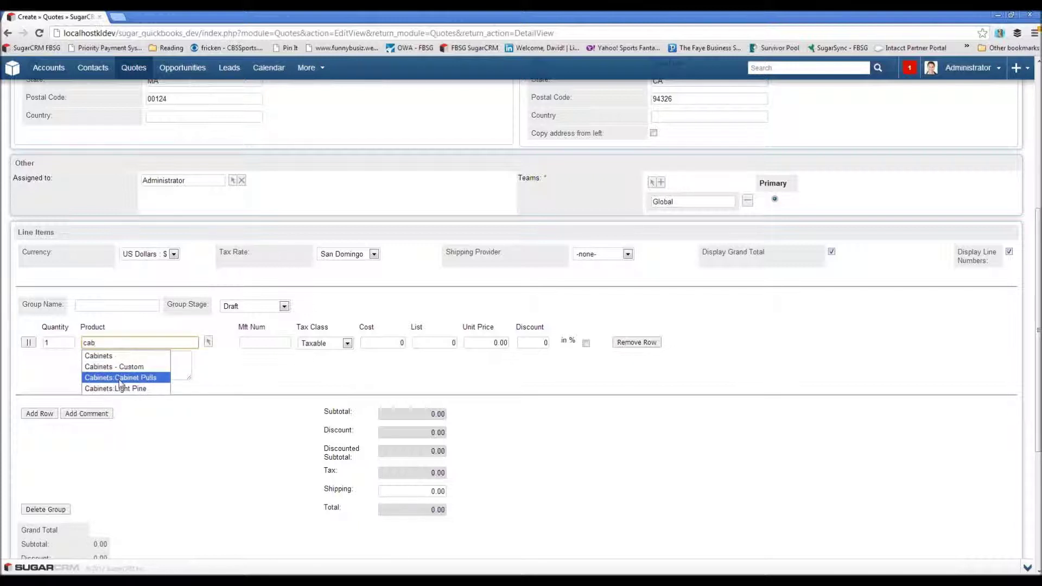
{"action": "left_click", "coordinate": [119, 380]}
{"action": "double_click", "coordinate": [48, 342]}
{"action": "type", "text": "5"}
{"action": "key", "text": "Tab"}
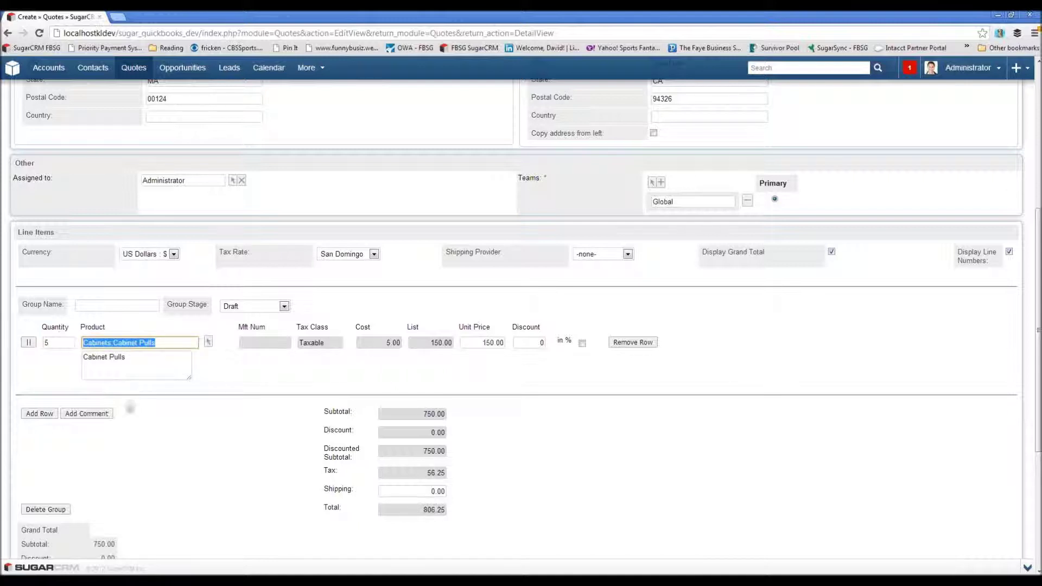
- Add a second line item row for Cabinets:Light Pine with a quantity of 2
{"action": "left_click", "coordinate": [46, 417]}
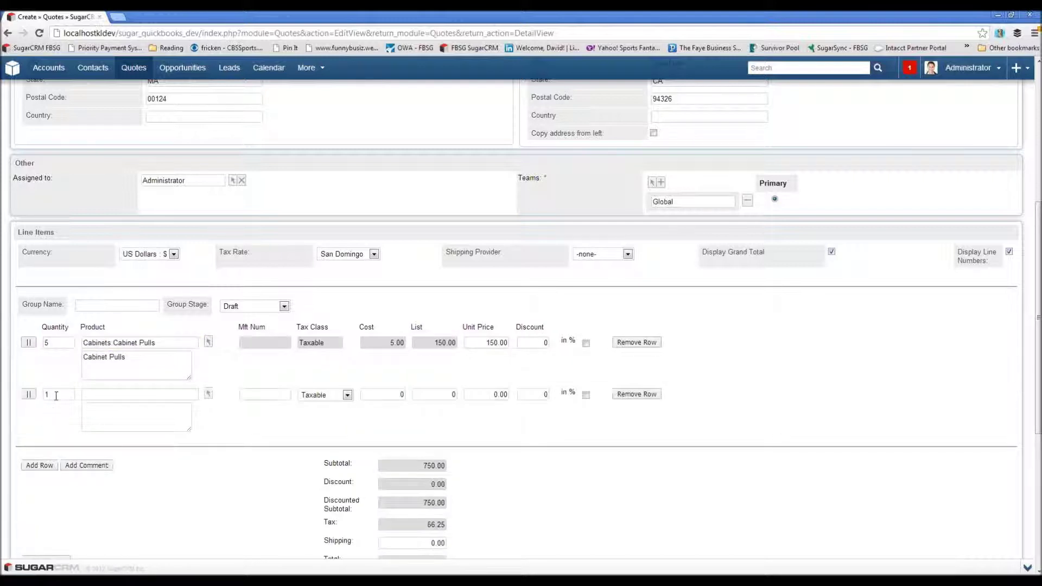
{"action": "left_click", "coordinate": [106, 393]}
{"action": "type", "text": "cab"}
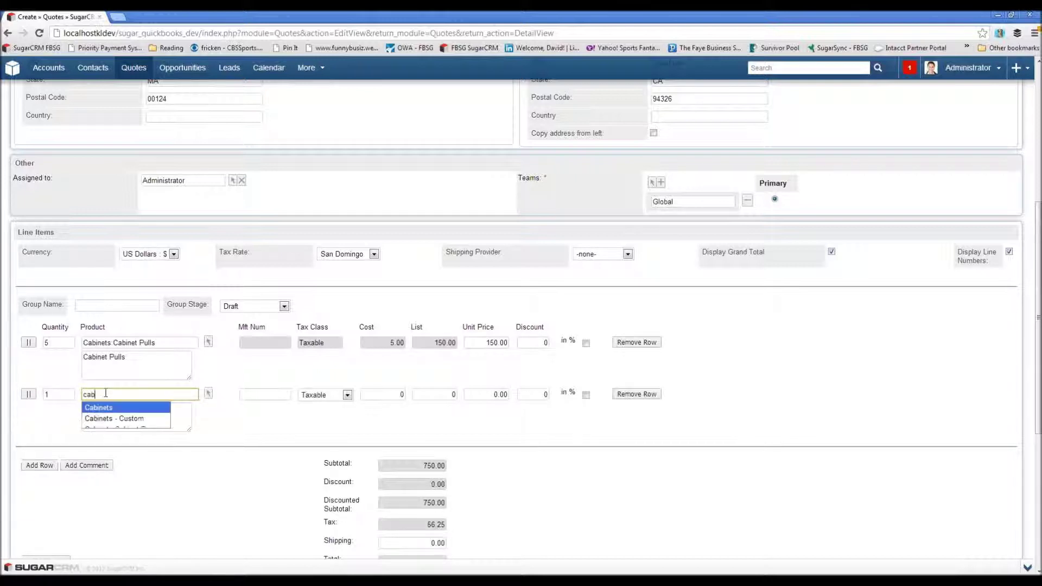
{"action": "left_click", "coordinate": [115, 441]}
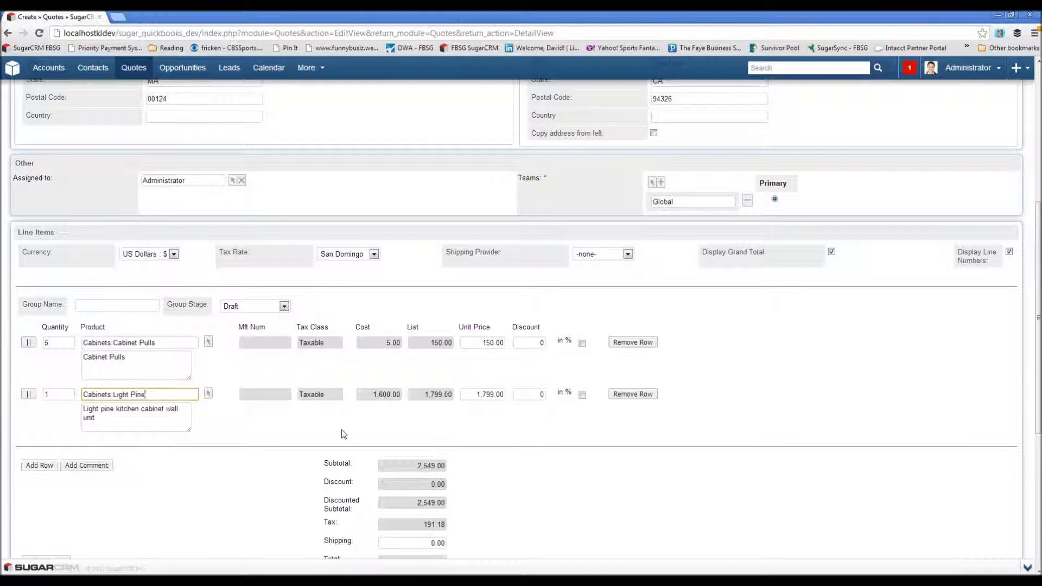
{"action": "double_click", "coordinate": [48, 395]}
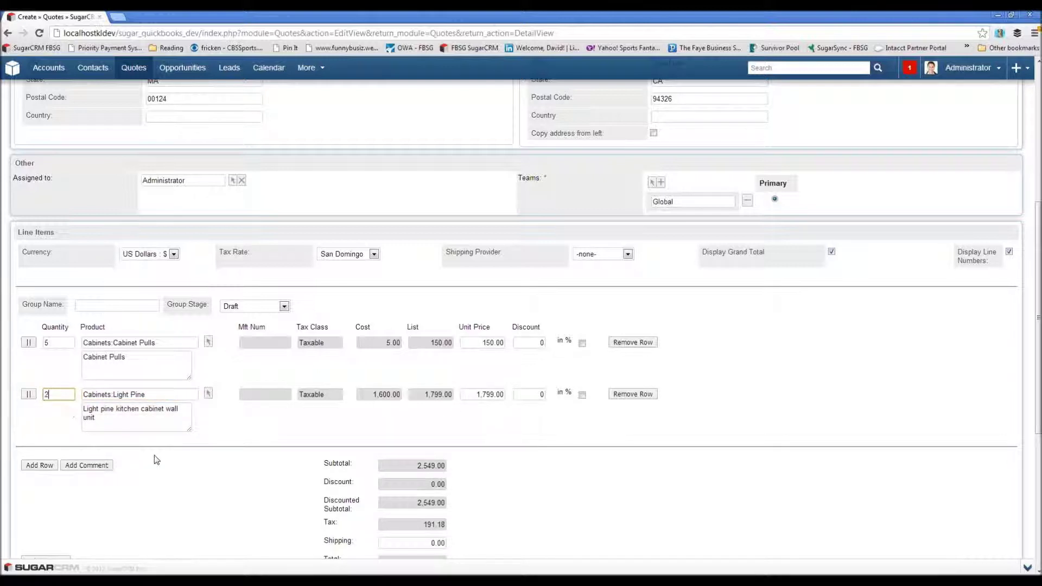
{"action": "type", "text": "2"}
{"action": "key", "text": "Tab"}
- Review the quote's totals and save the quote
{"action": "scroll", "coordinate": [689, 445], "scroll_direction": "down", "scroll_amount": 2}
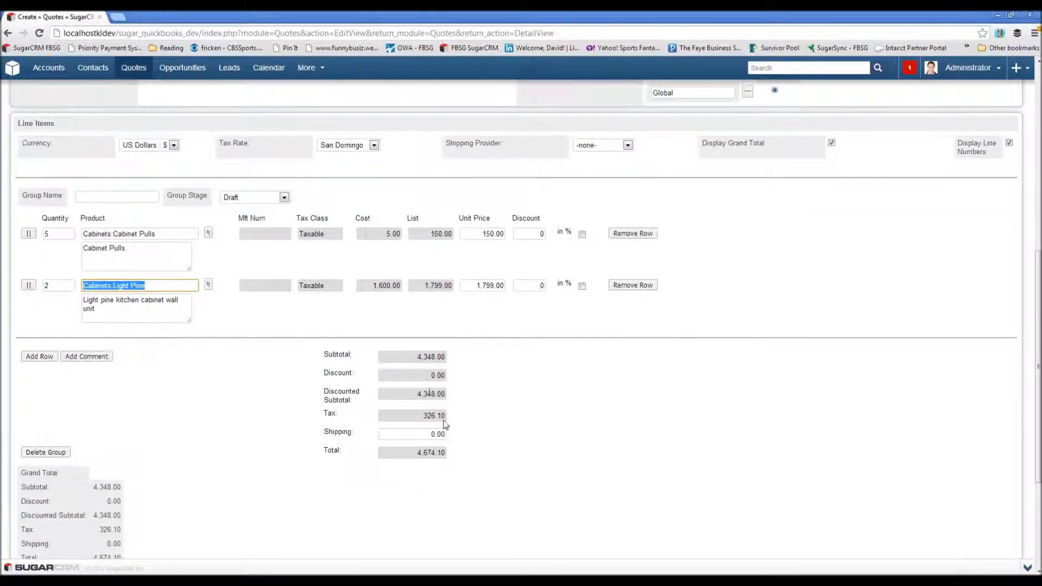
{"action": "scroll", "coordinate": [569, 471], "scroll_direction": "up", "scroll_amount": 8}
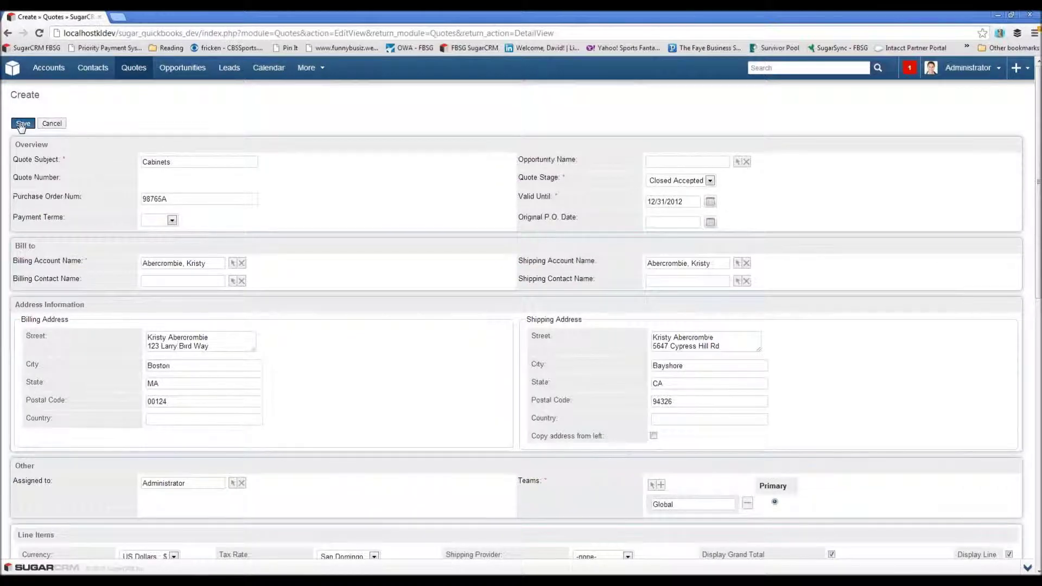
{"action": "left_click", "coordinate": [23, 125]}
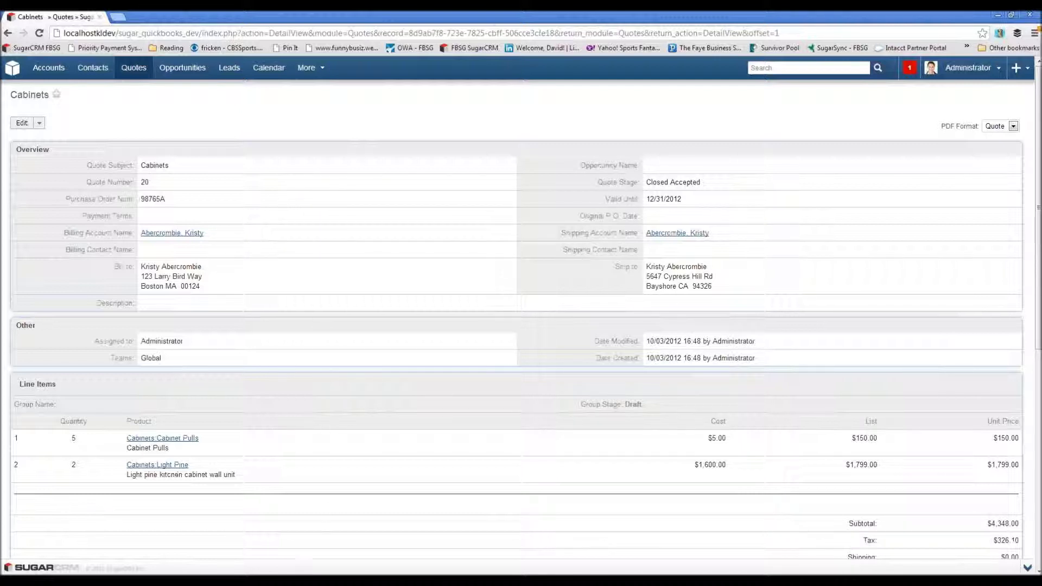
- Run the update for the selected integrator in QuickBooks Web Connector and return to the quote in SugarCRM
{"action": "left_click", "coordinate": [285, 578]}
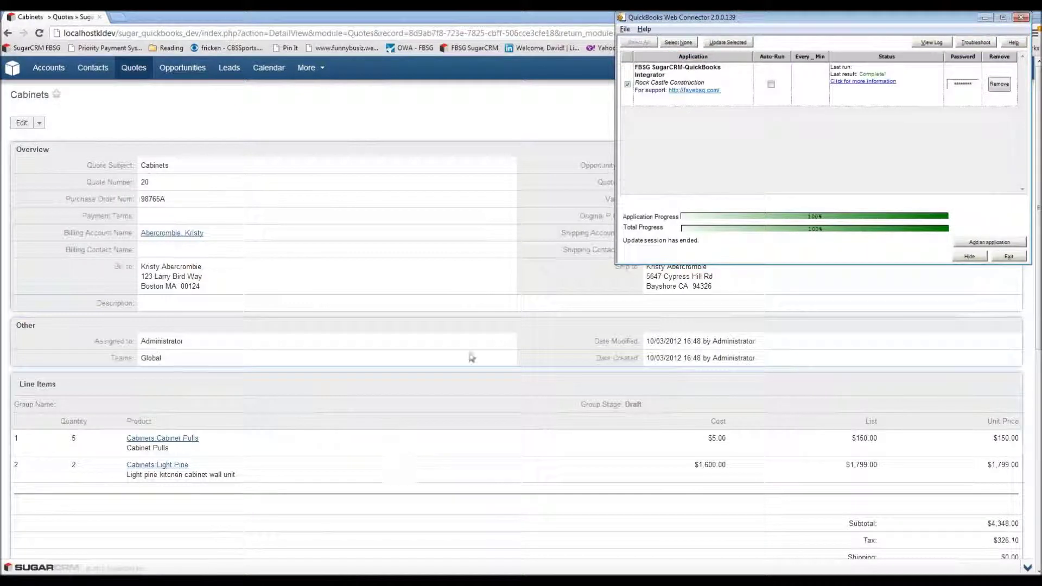
{"action": "left_click", "coordinate": [728, 42]}
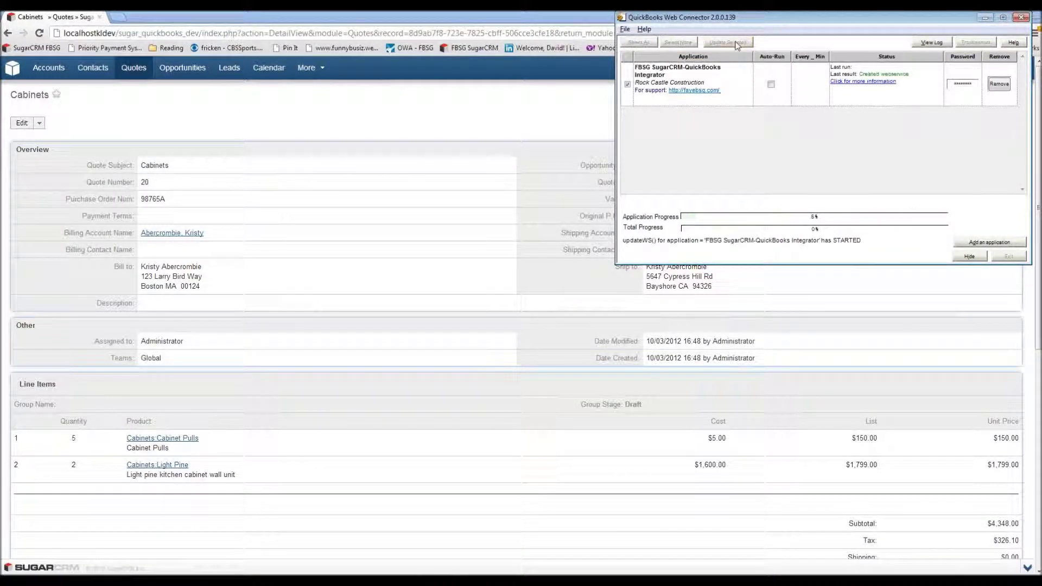
{"action": "left_click", "coordinate": [333, 279]}
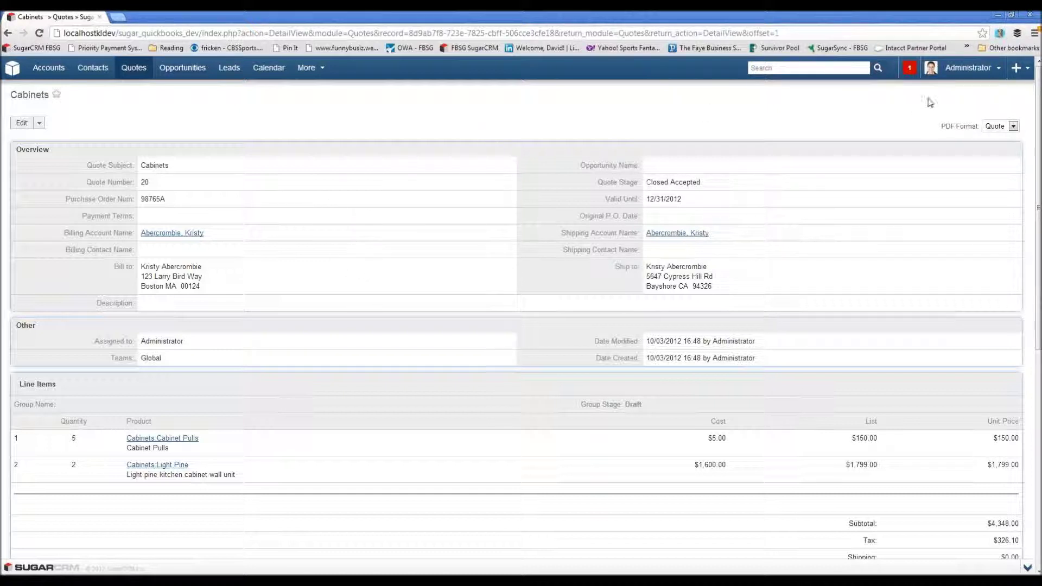
- Open the Sugar & QuickBooks Field Mapping from the Administration page and examine the Customers mapping and its sync directions
{"action": "left_click", "coordinate": [957, 74]}
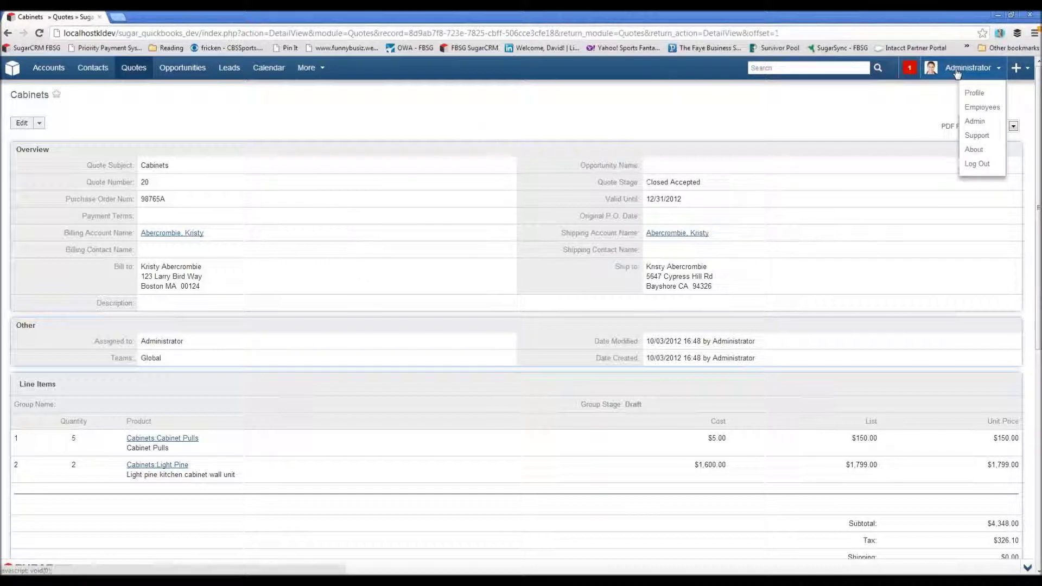
{"action": "left_click", "coordinate": [969, 124]}
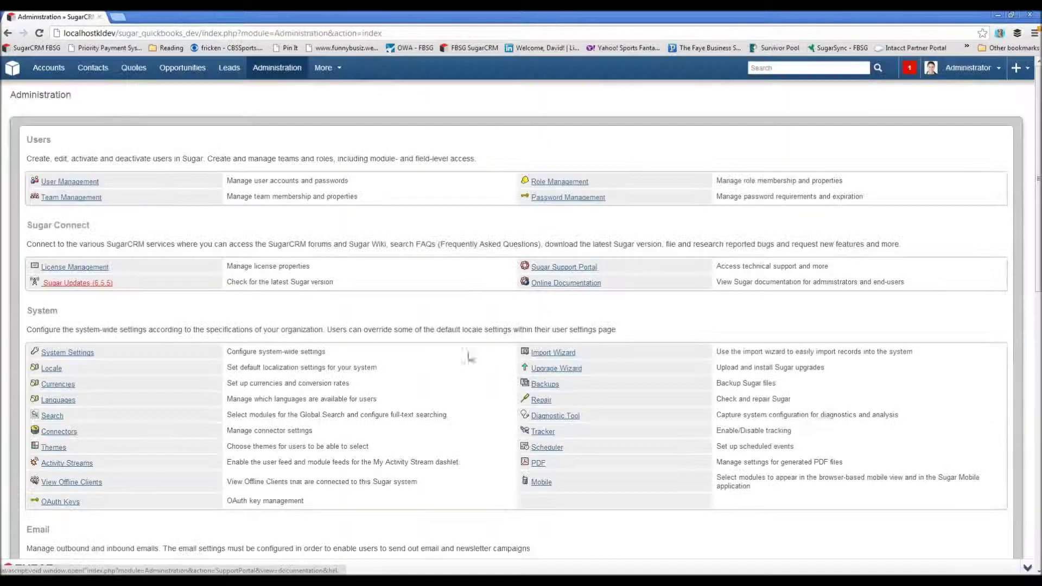
{"action": "scroll", "coordinate": [446, 325], "scroll_direction": "down", "scroll_amount": 12}
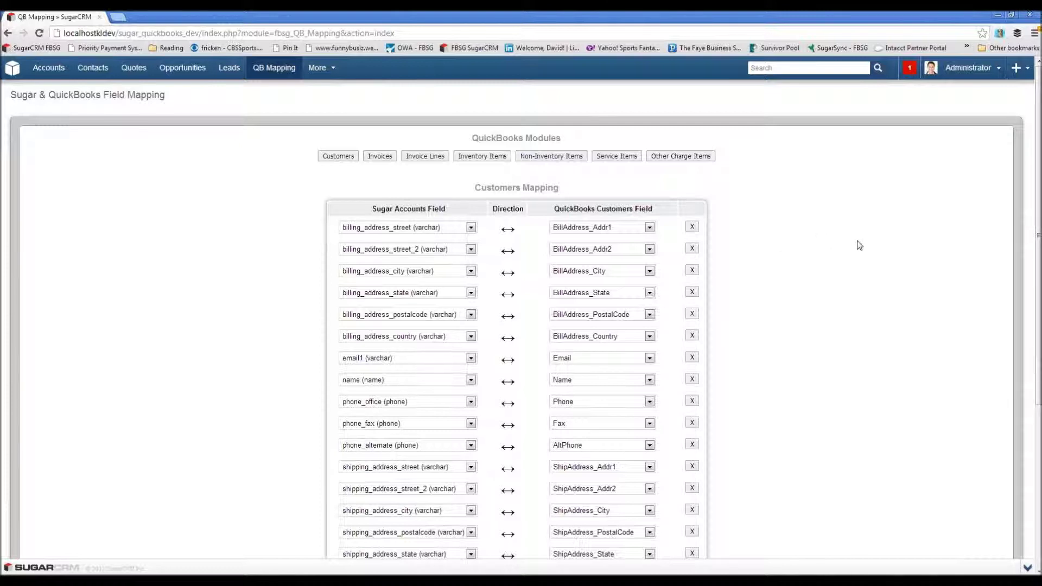
{"action": "scroll", "coordinate": [856, 242], "scroll_direction": "down", "scroll_amount": 2}
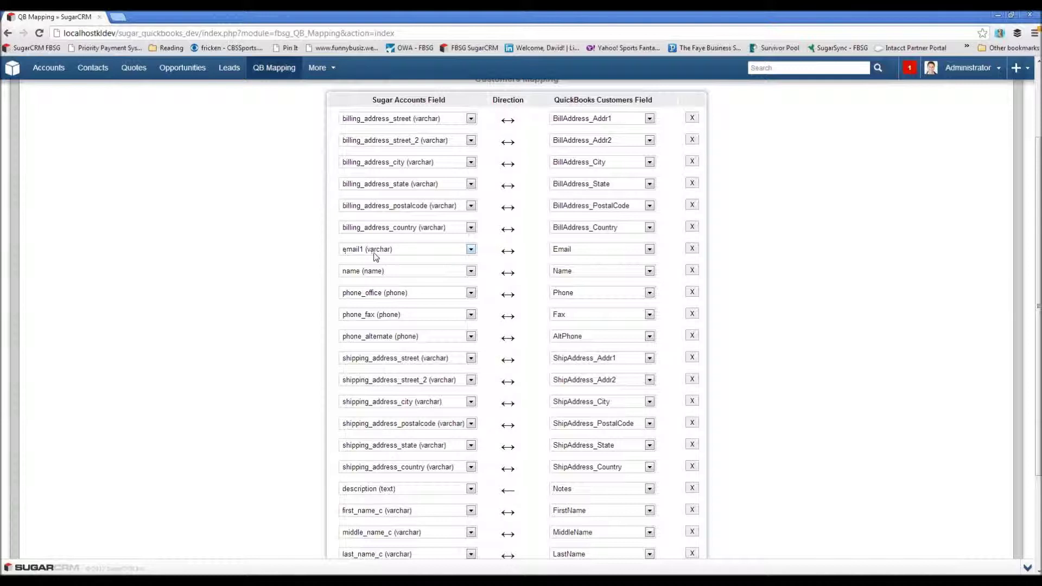
{"action": "scroll", "coordinate": [870, 309], "scroll_direction": "down", "scroll_amount": 3}
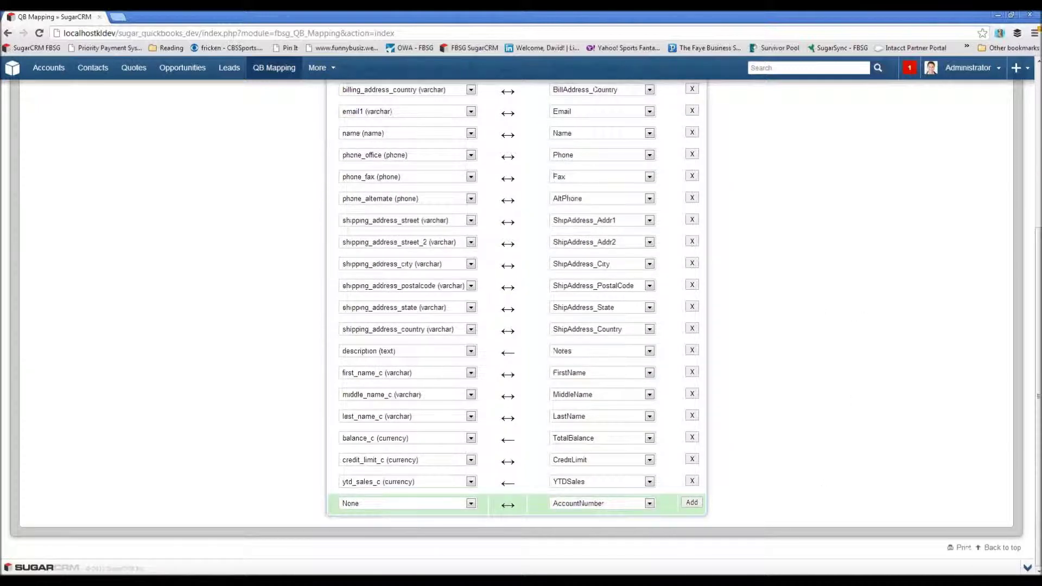
{"action": "scroll", "coordinate": [819, 325], "scroll_direction": "up", "scroll_amount": 4}
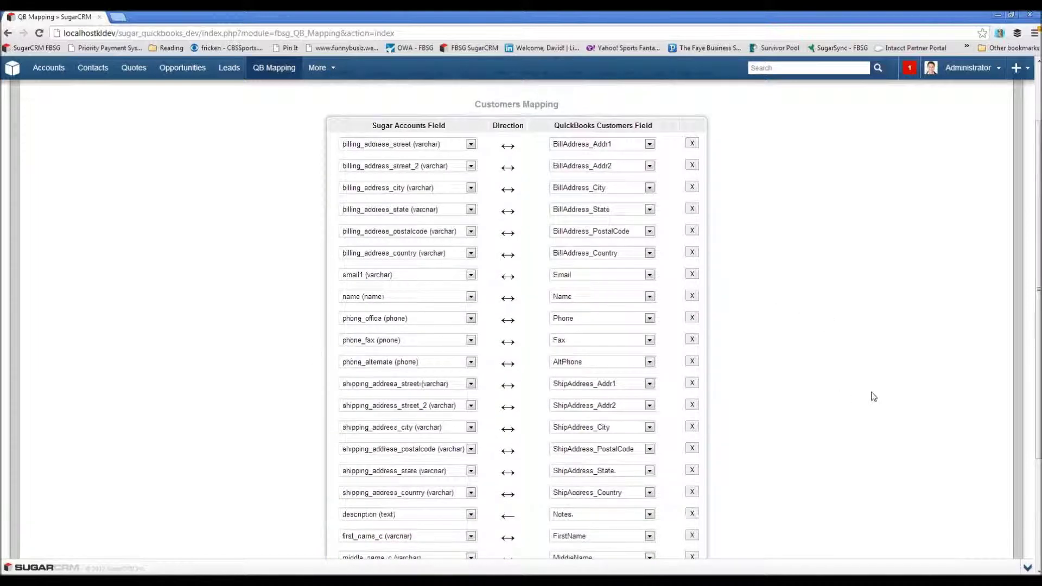
- Set the new Customers mapping row to QuickBooks field YTDSales and Sugar field ytd_sales_c, and try to add it
{"action": "scroll", "coordinate": [866, 388], "scroll_direction": "down", "scroll_amount": 4}
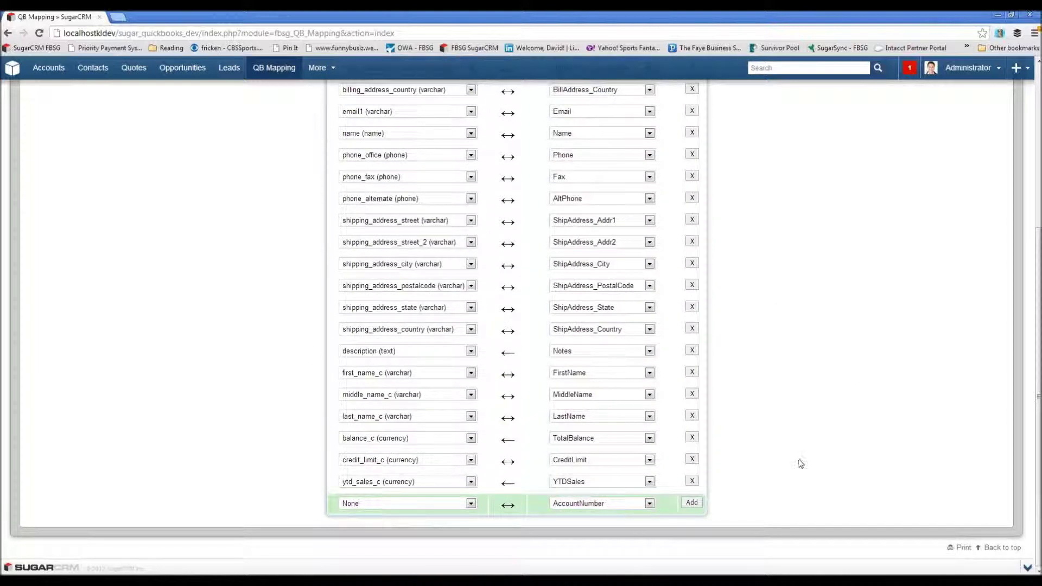
{"action": "left_click", "coordinate": [650, 504]}
{"action": "left_click_drag", "start_coordinate": [652, 381], "coordinate": [650, 491]}
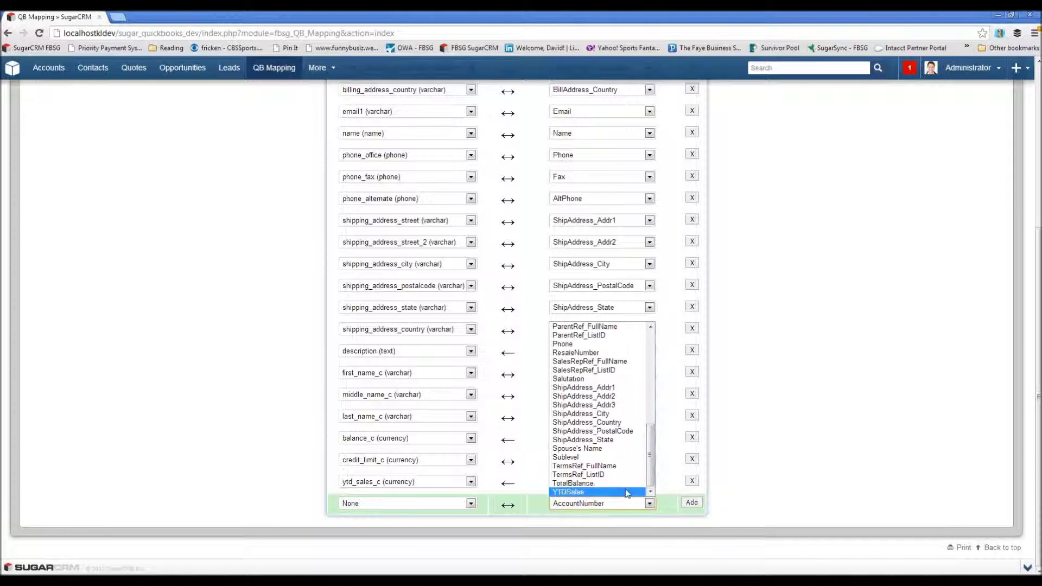
{"action": "left_click", "coordinate": [624, 491]}
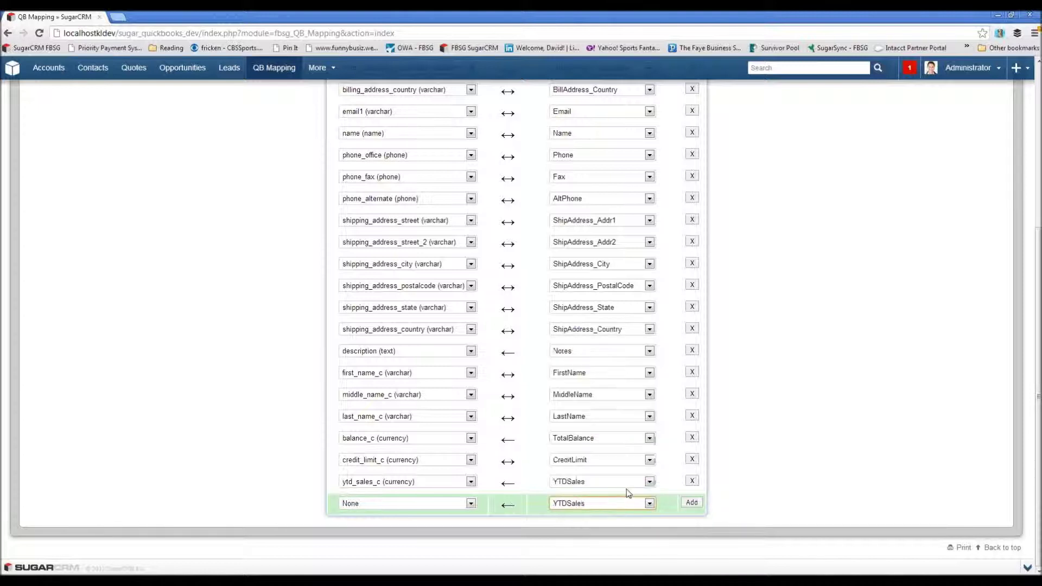
{"action": "left_click", "coordinate": [471, 504]}
{"action": "left_click_drag", "start_coordinate": [472, 400], "coordinate": [472, 483]}
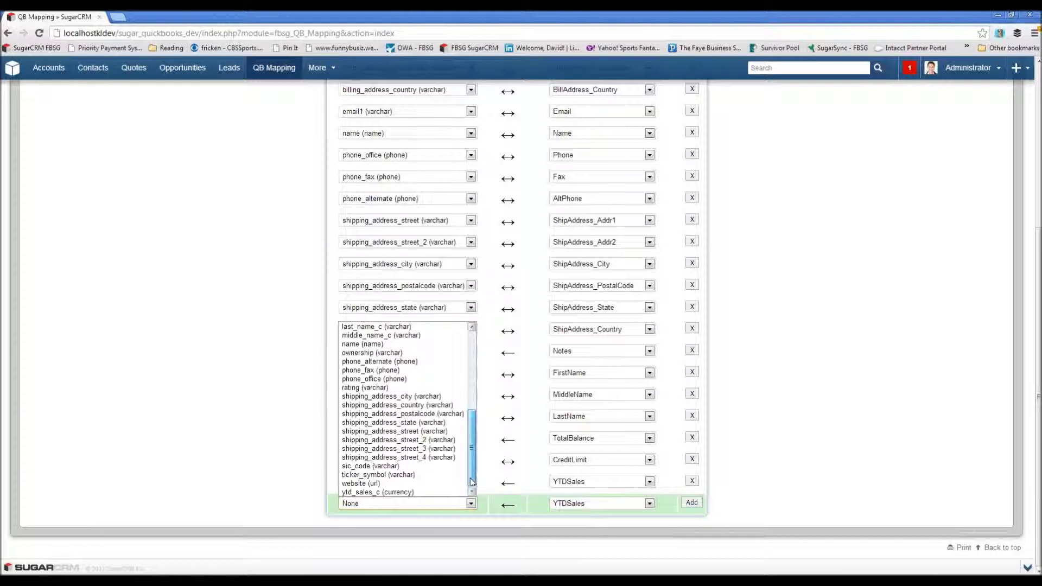
{"action": "left_click", "coordinate": [380, 491]}
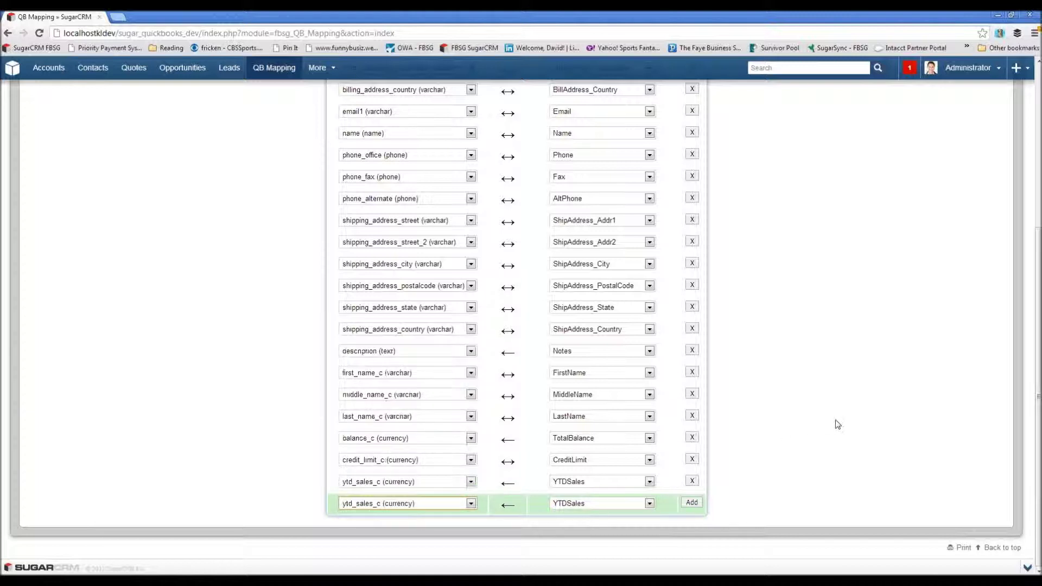
{"action": "left_click", "coordinate": [691, 503]}
{"action": "left_click", "coordinate": [692, 503]}
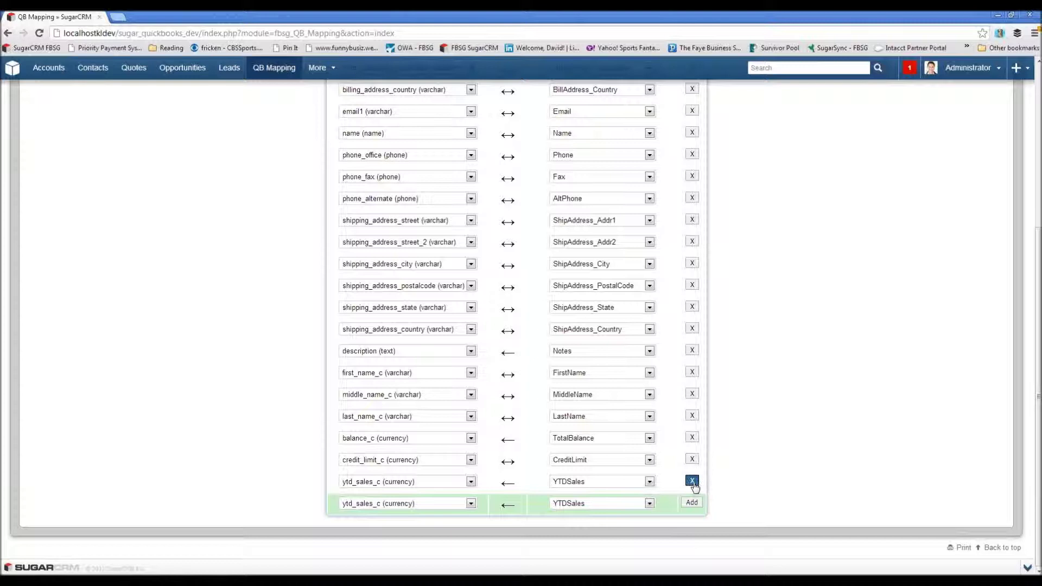
- Return to the start of the field mapping page and open the recently viewed Cabinets quote
{"action": "scroll", "coordinate": [823, 412], "scroll_direction": "up", "scroll_amount": 3}
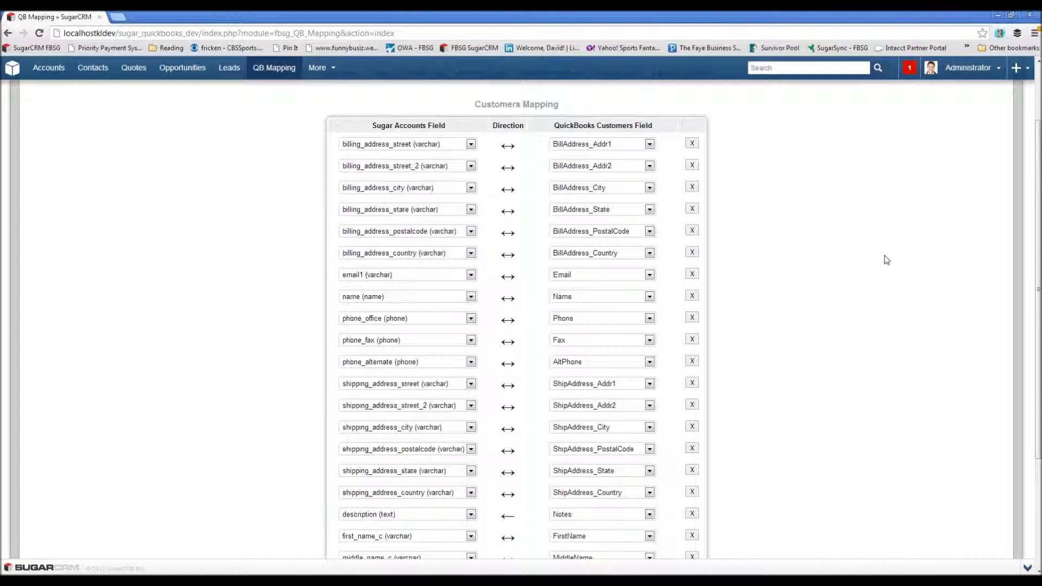
{"action": "left_click_drag", "start_coordinate": [1037, 270], "coordinate": [1040, 215]}
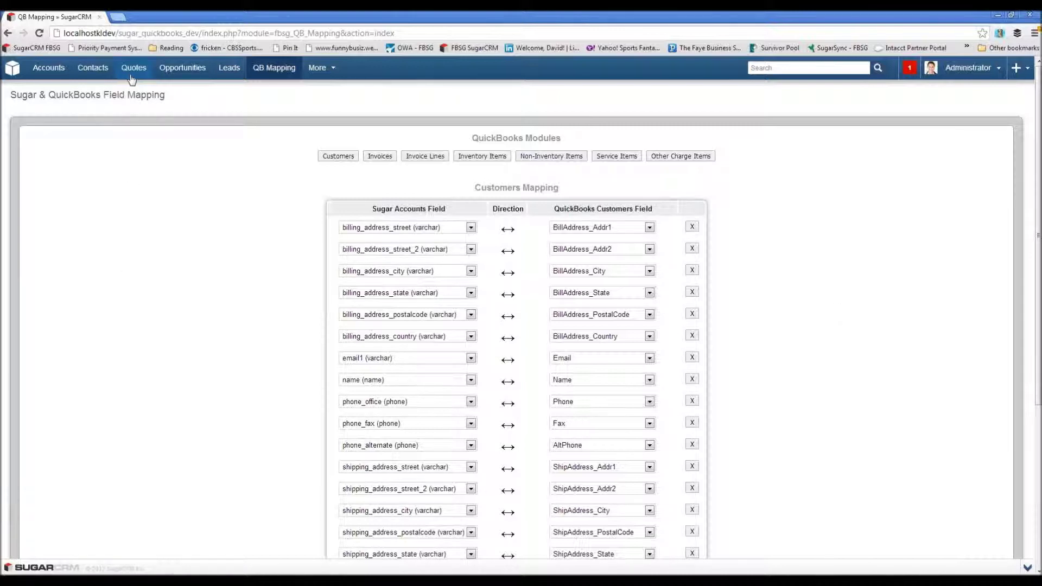
{"action": "mouse_move", "coordinate": [131, 79]}
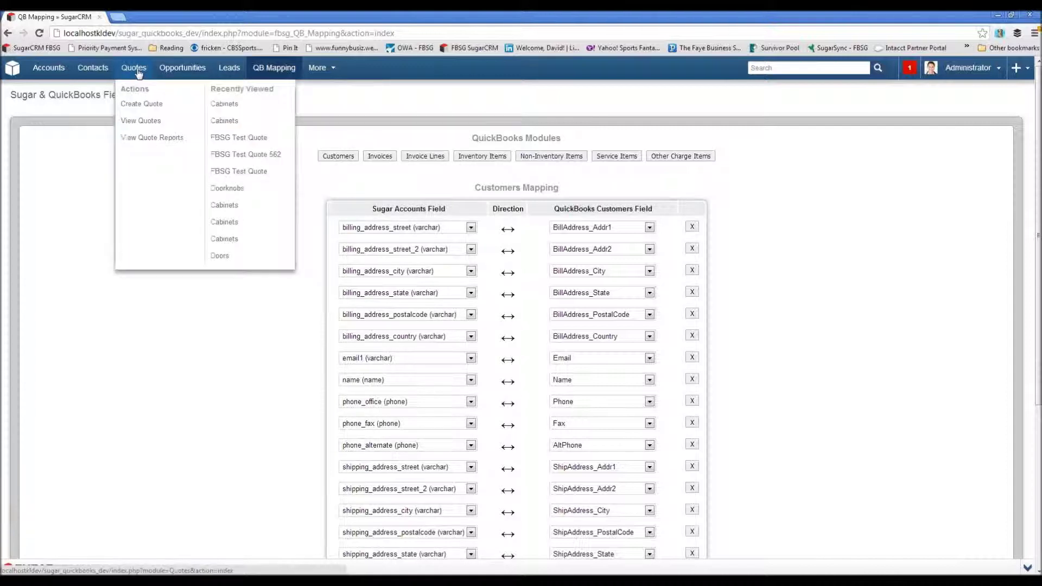
{"action": "left_click", "coordinate": [223, 120]}
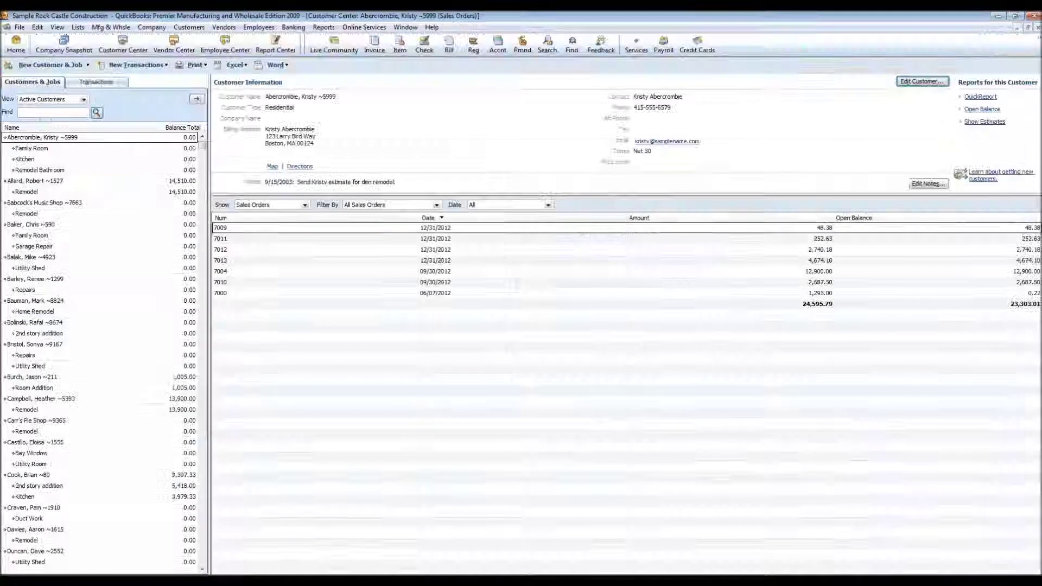
- In QuickBooks, open Sales Orders from the home page and search for all sales orders without filter criteria
{"action": "left_click", "coordinate": [15, 52]}
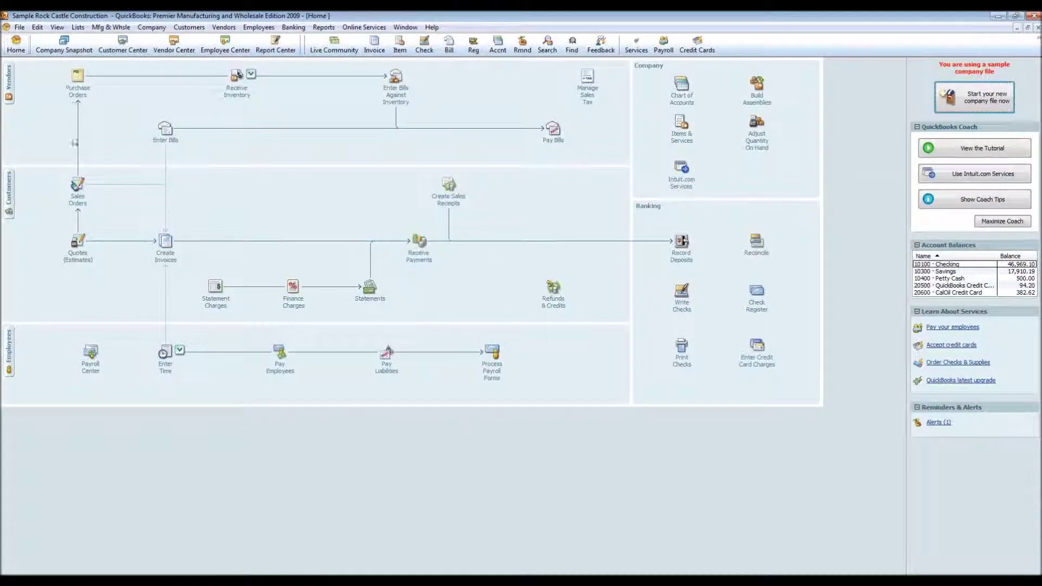
{"action": "left_click", "coordinate": [80, 197]}
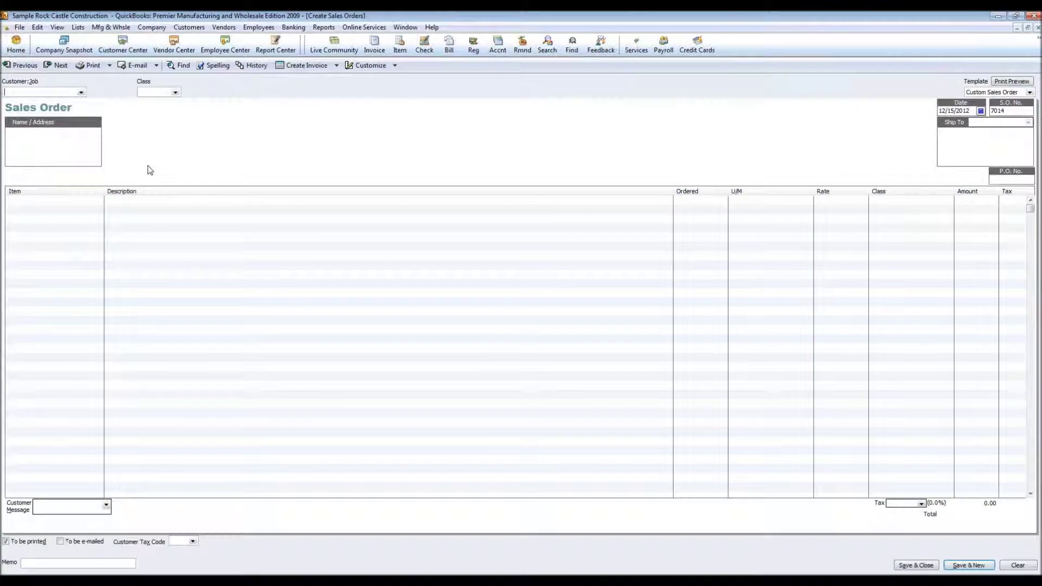
{"action": "left_click", "coordinate": [180, 65]}
{"action": "left_click", "coordinate": [259, 162]}
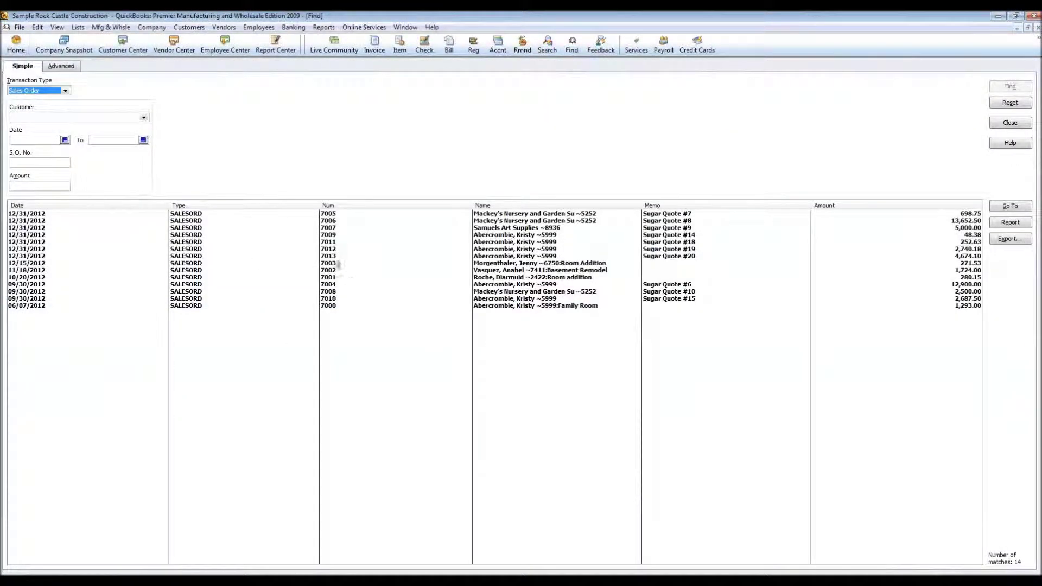
- Open the sales order created from the Cabinets quote, examine its details, and switch back to the quote in SugarCRM
{"action": "left_click", "coordinate": [338, 257]}
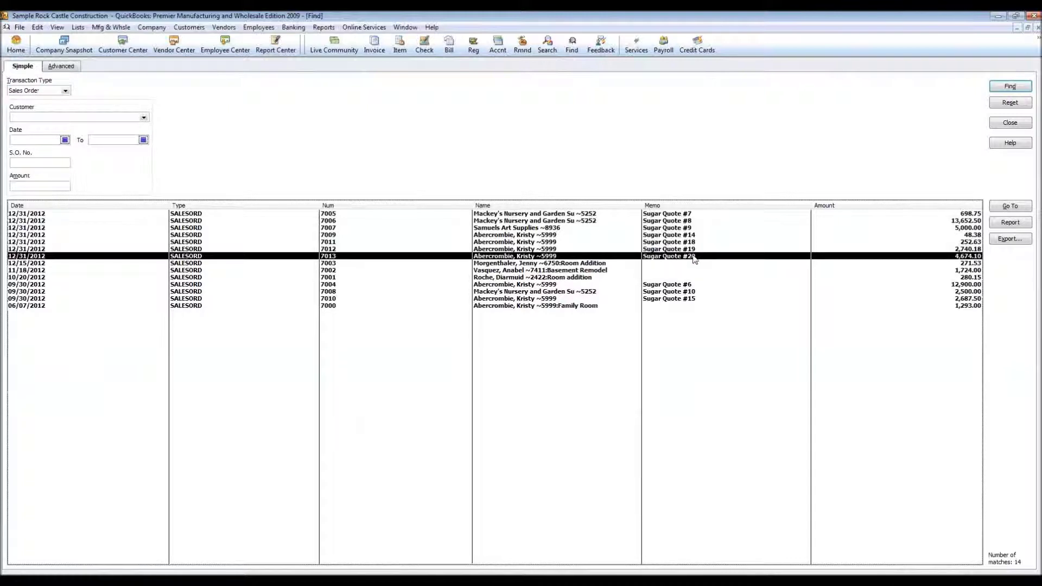
{"action": "double_click", "coordinate": [281, 256]}
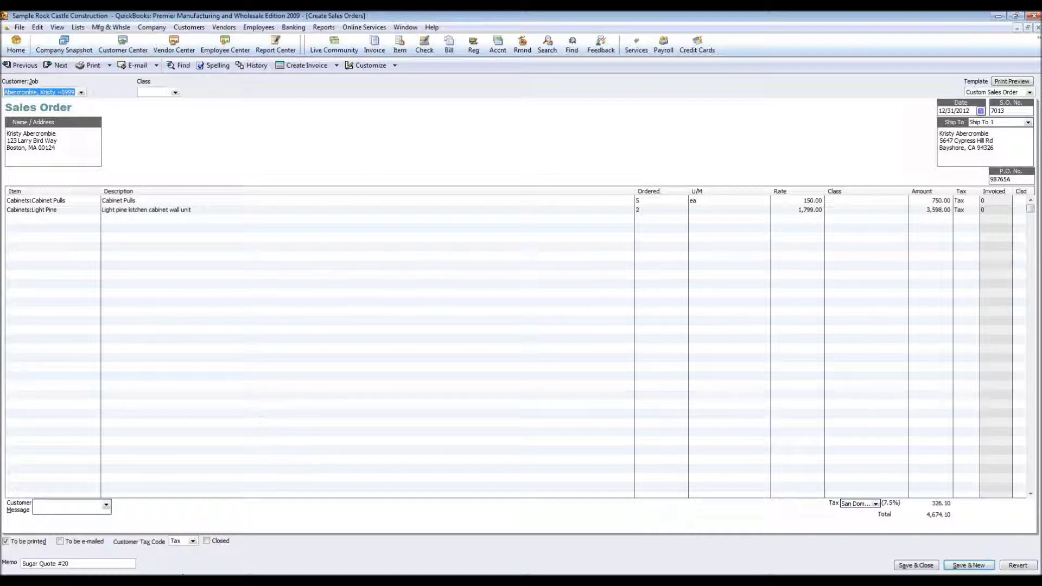
{"action": "key", "text": "alt+Tab"}
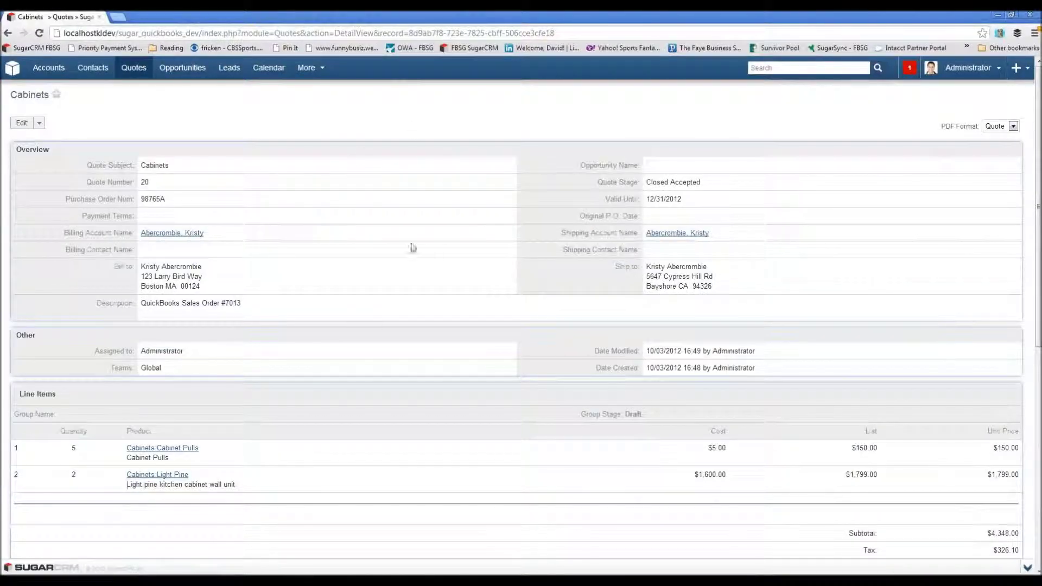